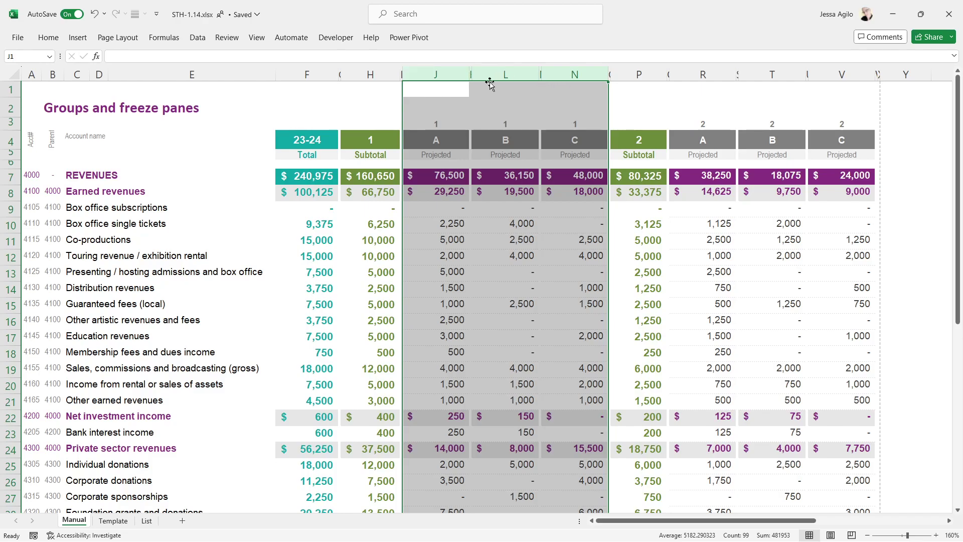
Step: Review Subtotal column H, columns R–V, Total column F and headers F4:V5, then view the List sheet
click(382, 74)
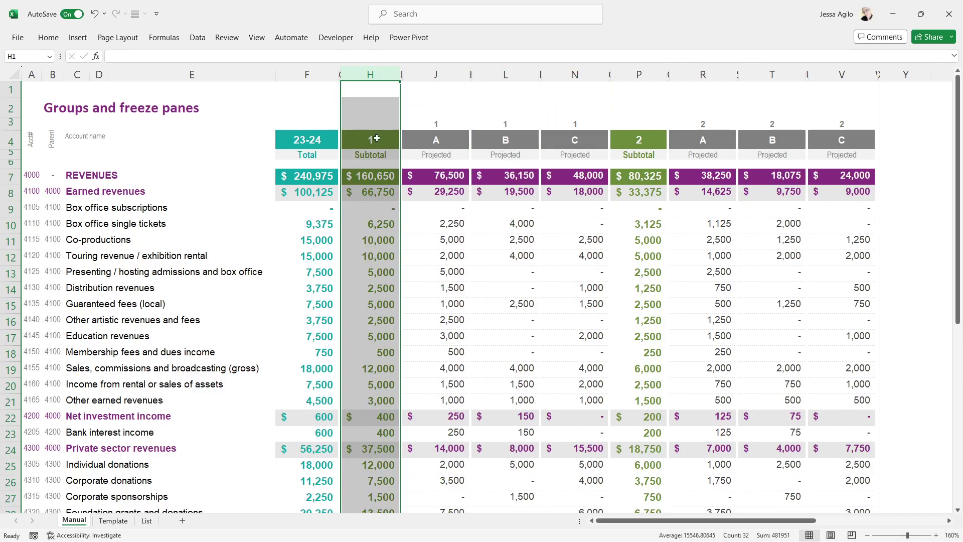
click(376, 139)
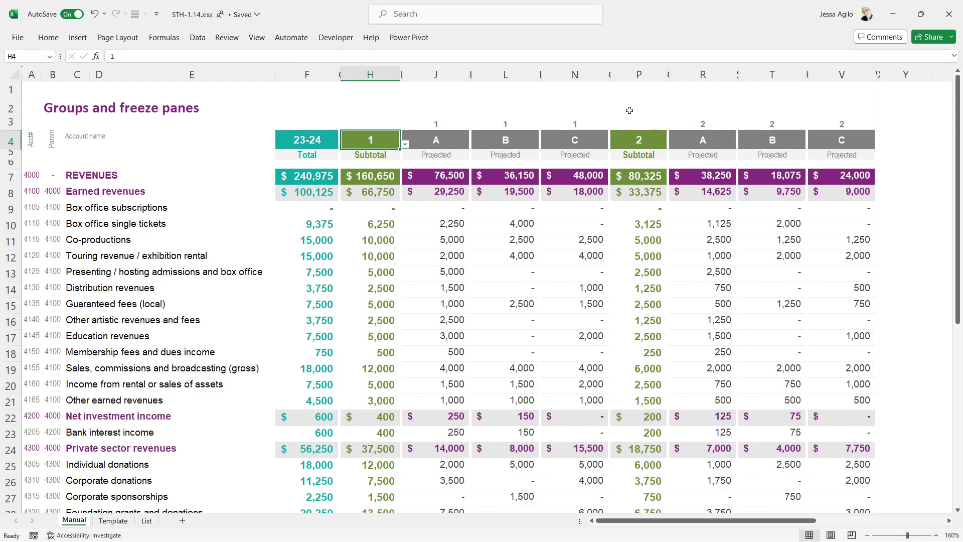
click(706, 75)
drag(707, 76, 818, 74)
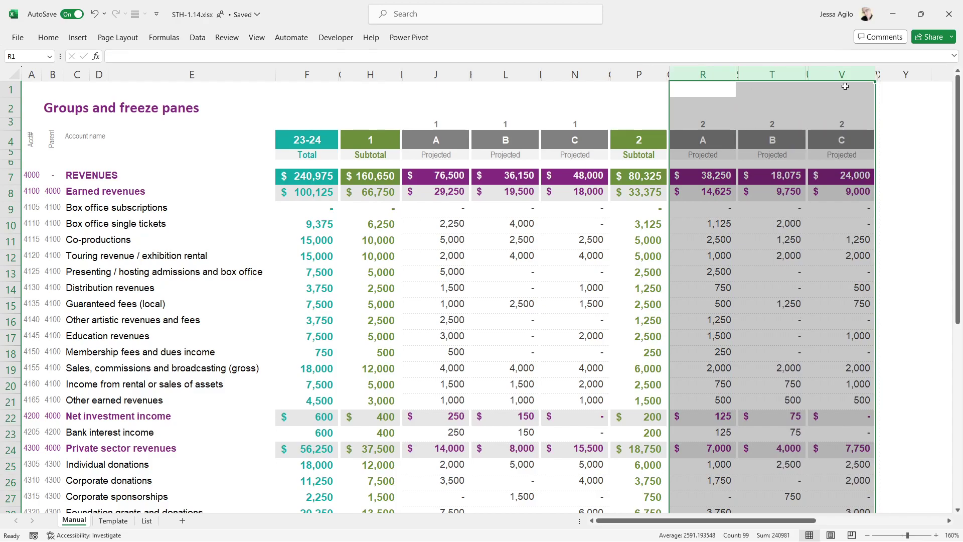
click(645, 135)
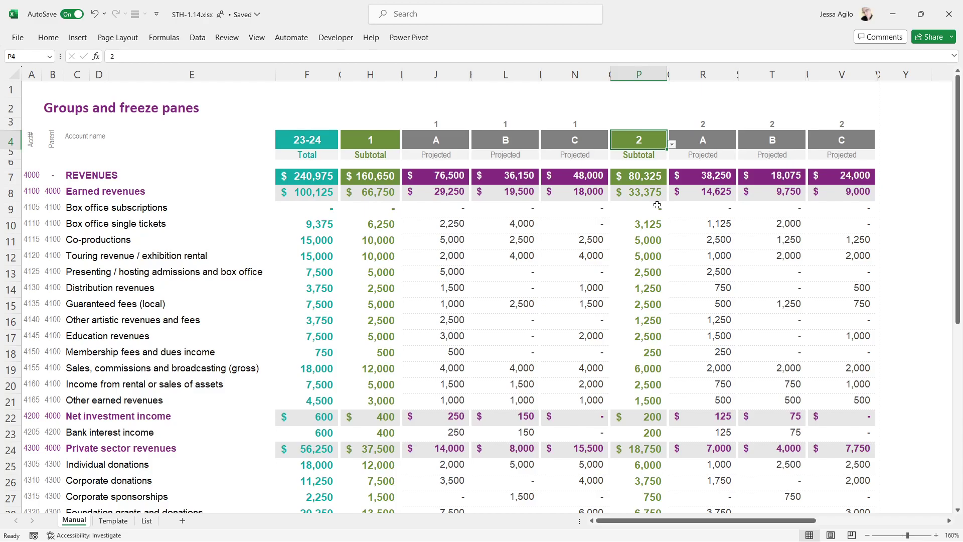
click(309, 75)
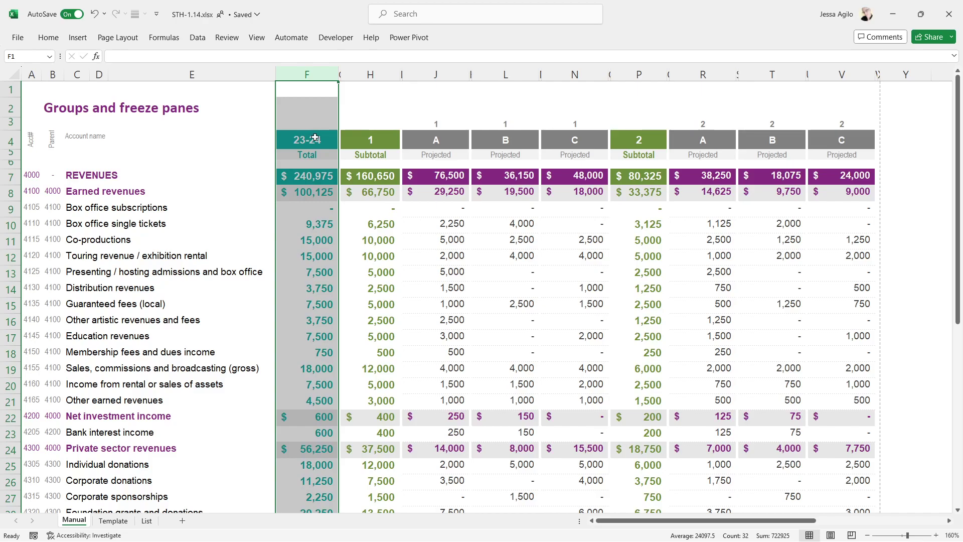
drag(313, 139, 813, 142)
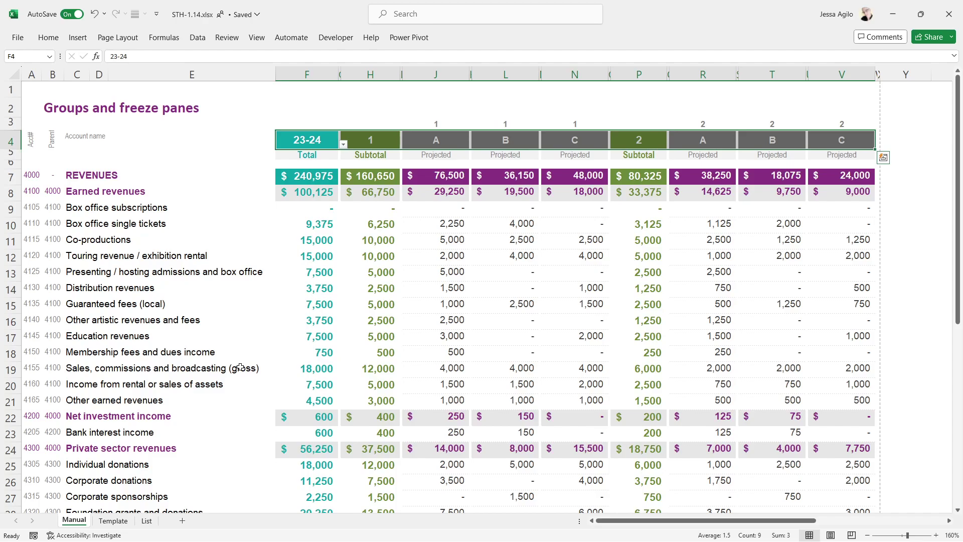
click(146, 521)
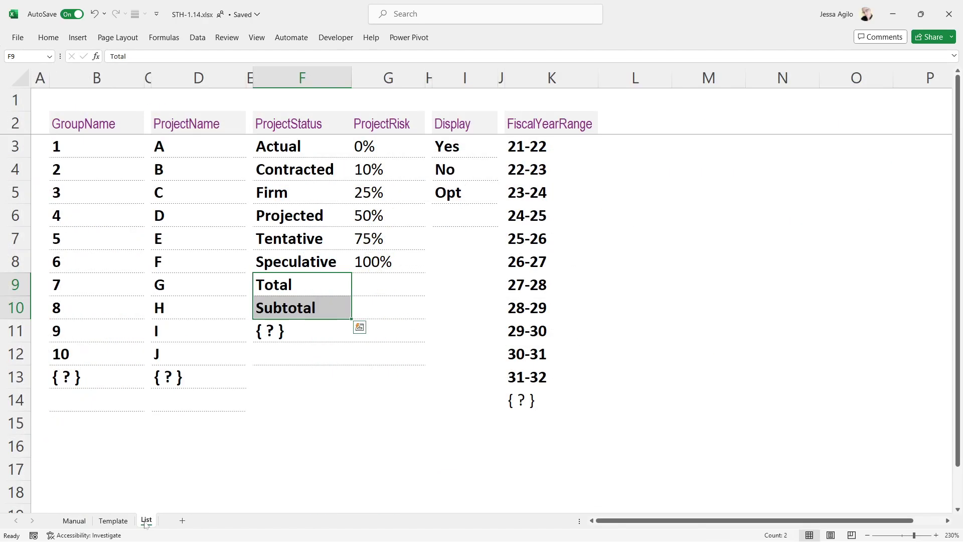
Step: Review the ProjectName list, names A through J and the '{ ? }' placeholder, in D3:D14
click(54, 448)
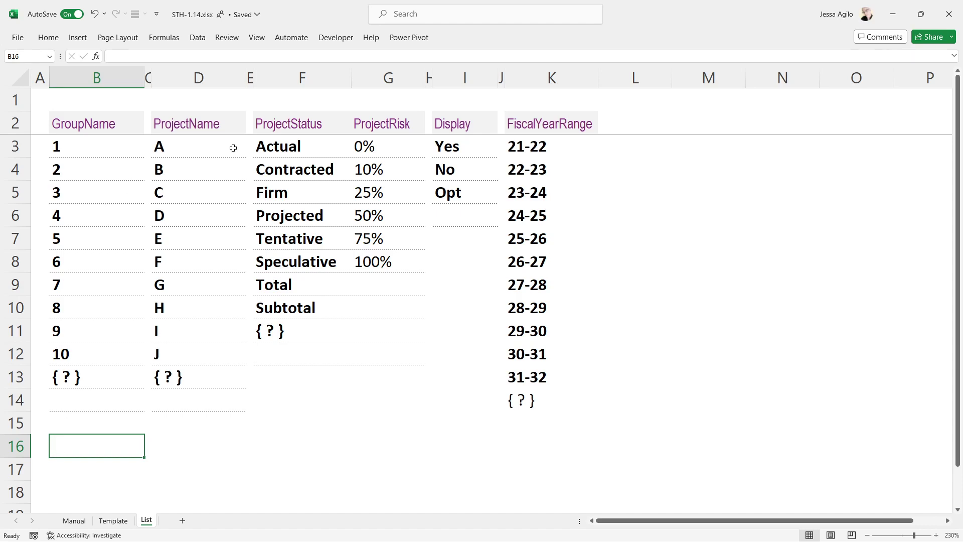
click(211, 145)
drag(209, 161, 200, 348)
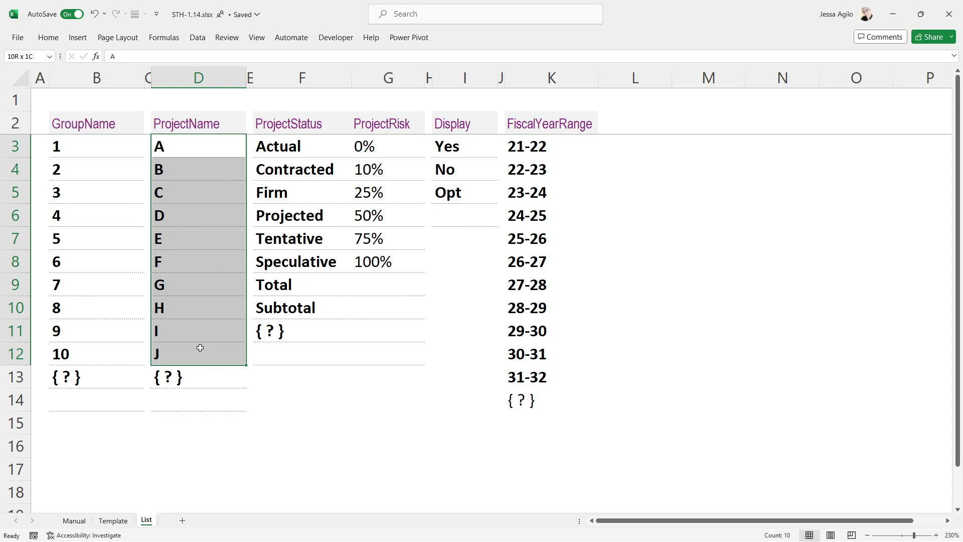
click(186, 399)
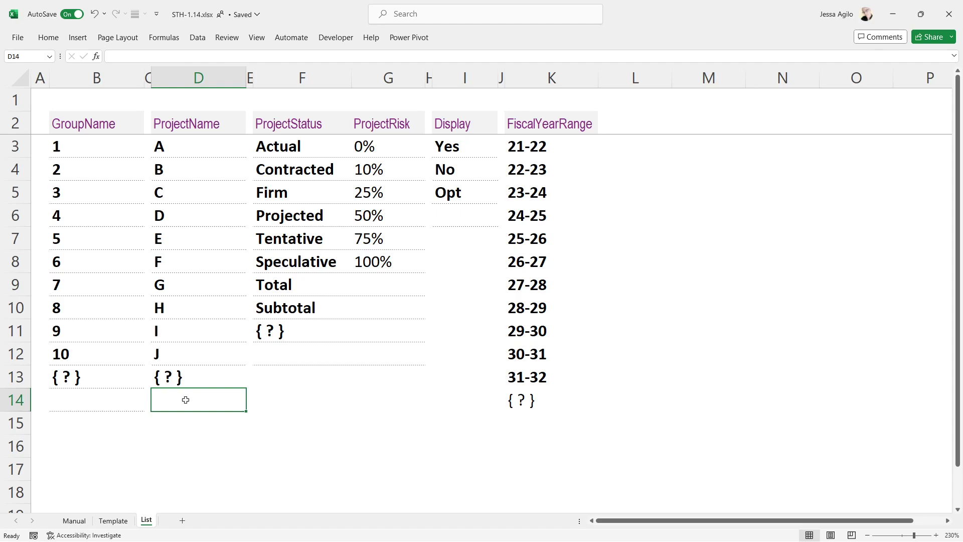
click(192, 372)
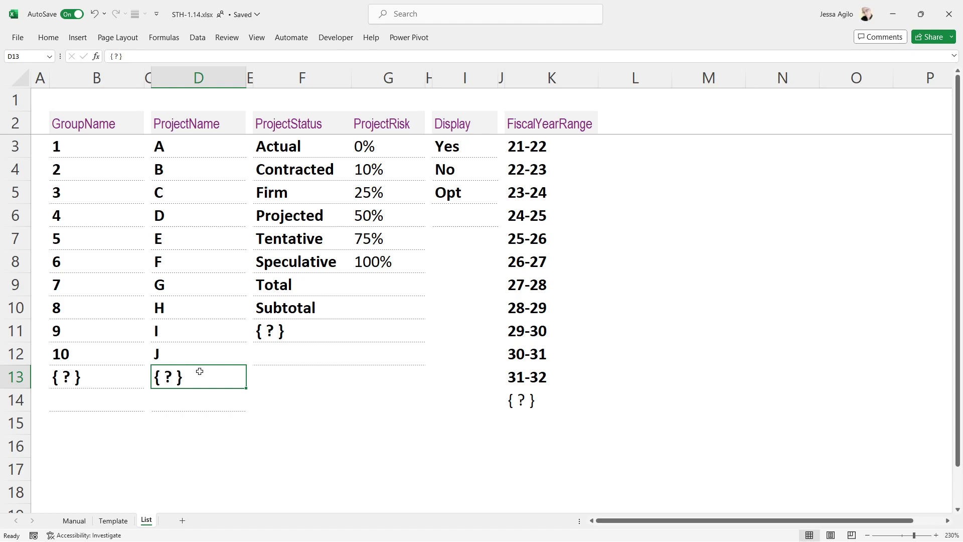
drag(199, 120, 197, 375)
click(205, 144)
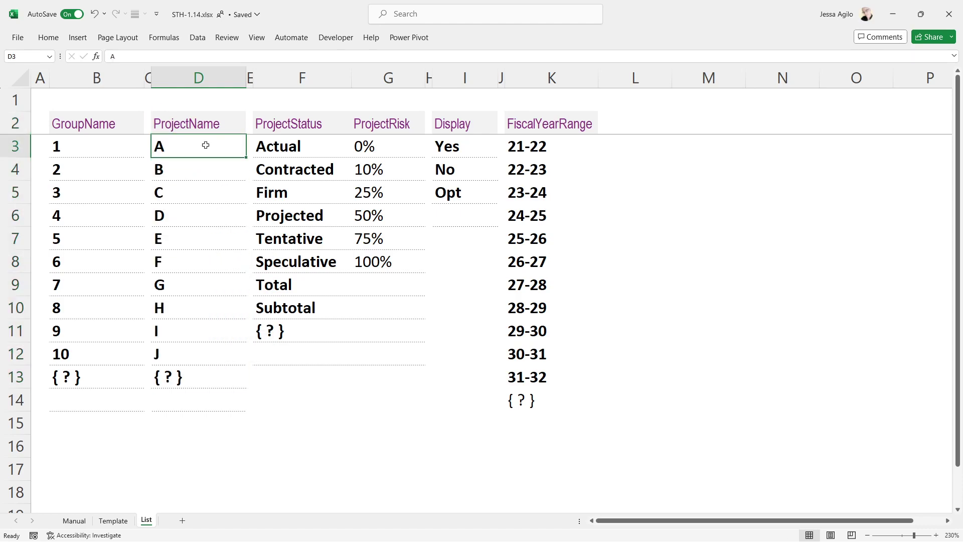
drag(206, 175, 189, 324)
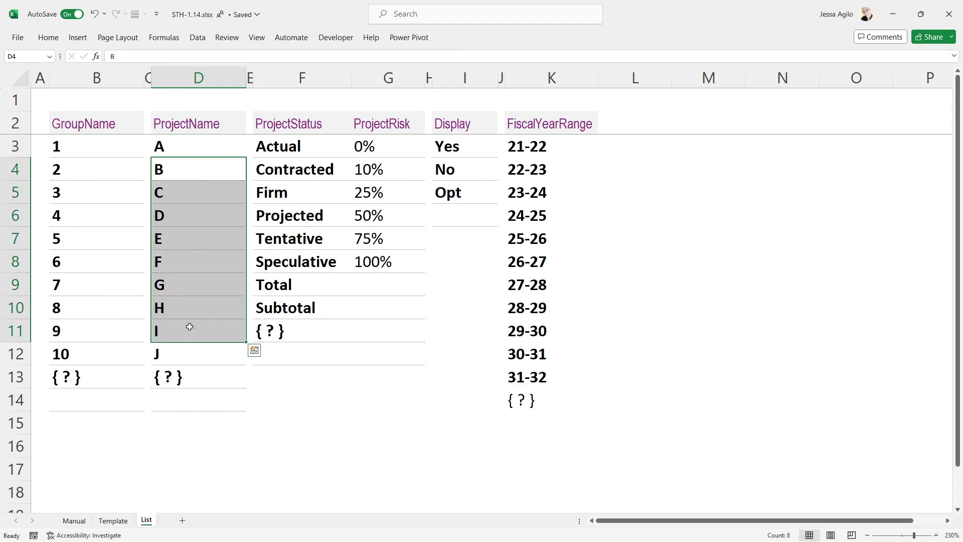
click(198, 407)
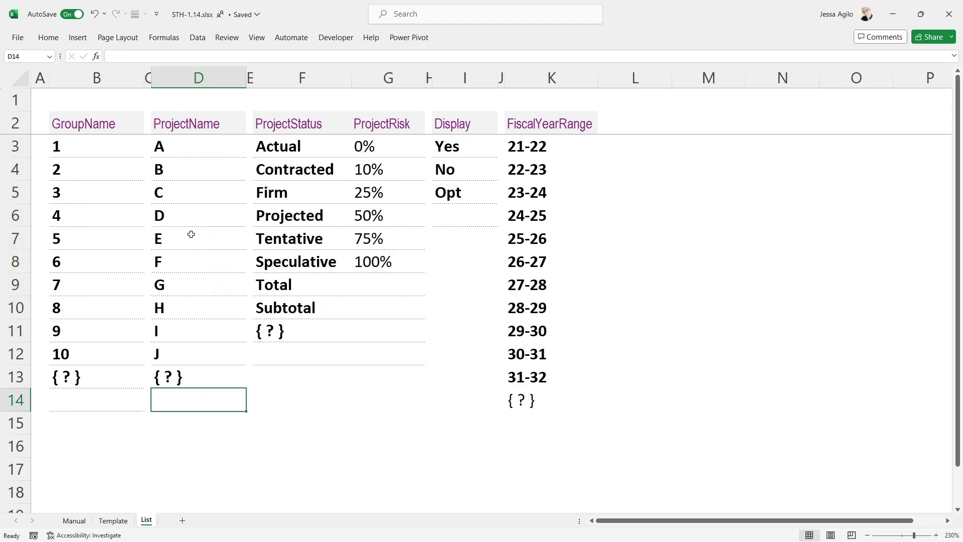
drag(203, 145, 185, 397)
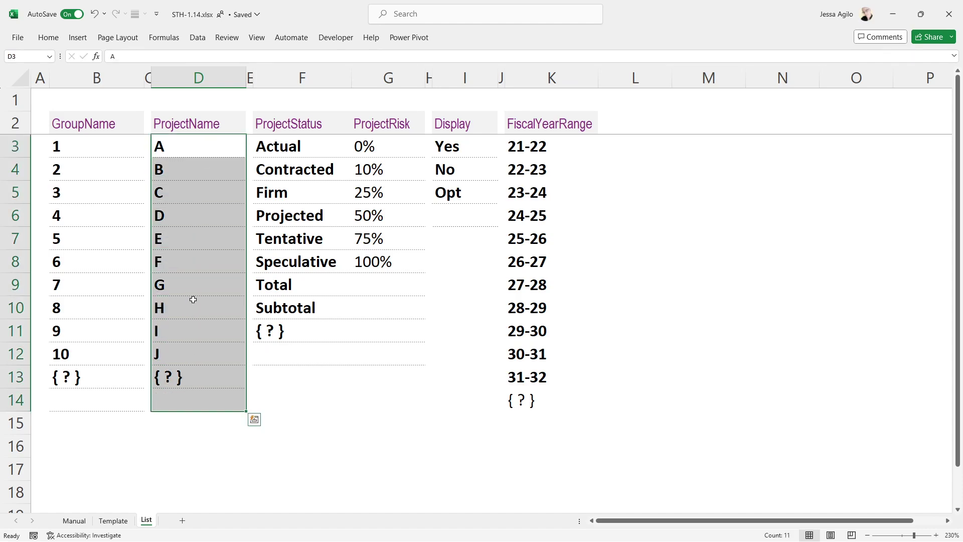
Step: Review the GroupName list B2:B14, including its '{ ? }' placeholder
drag(91, 125, 94, 393)
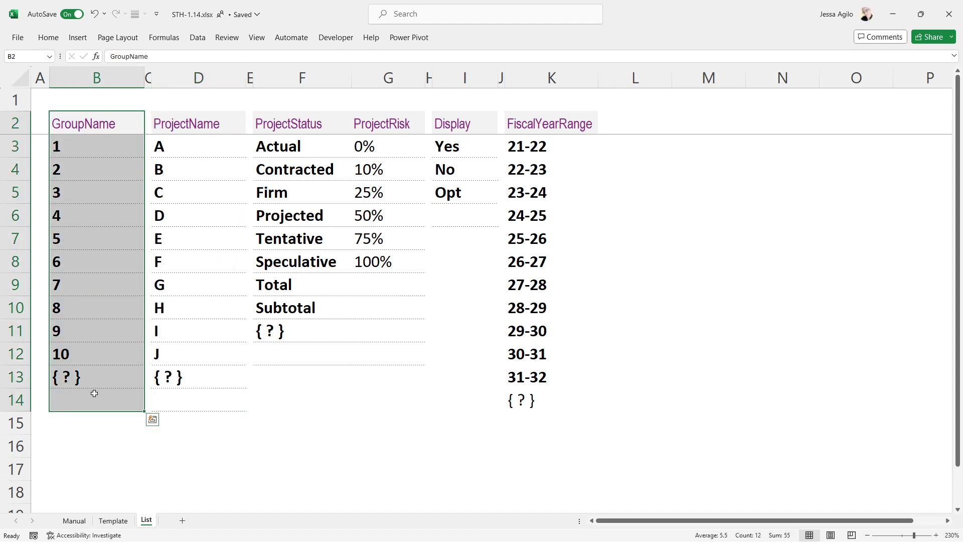
click(86, 375)
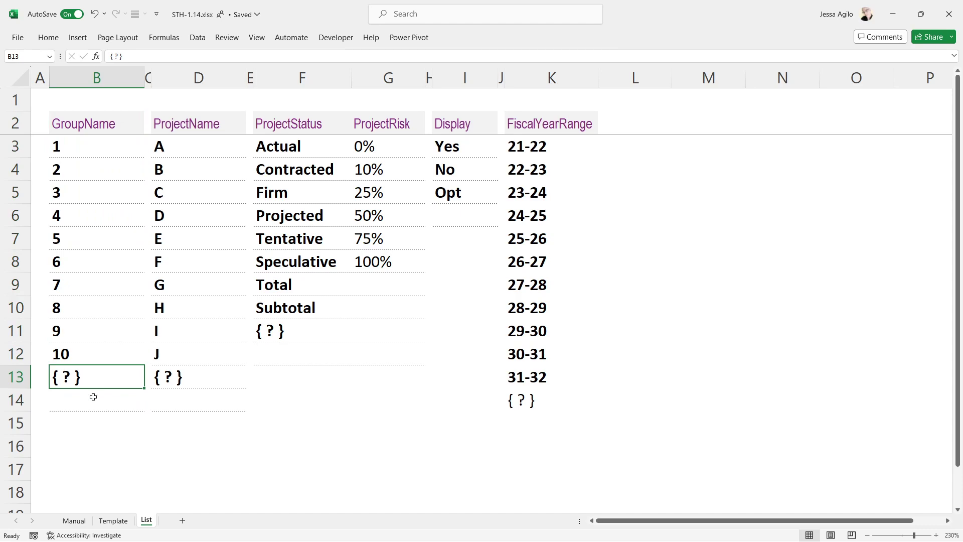
click(93, 397)
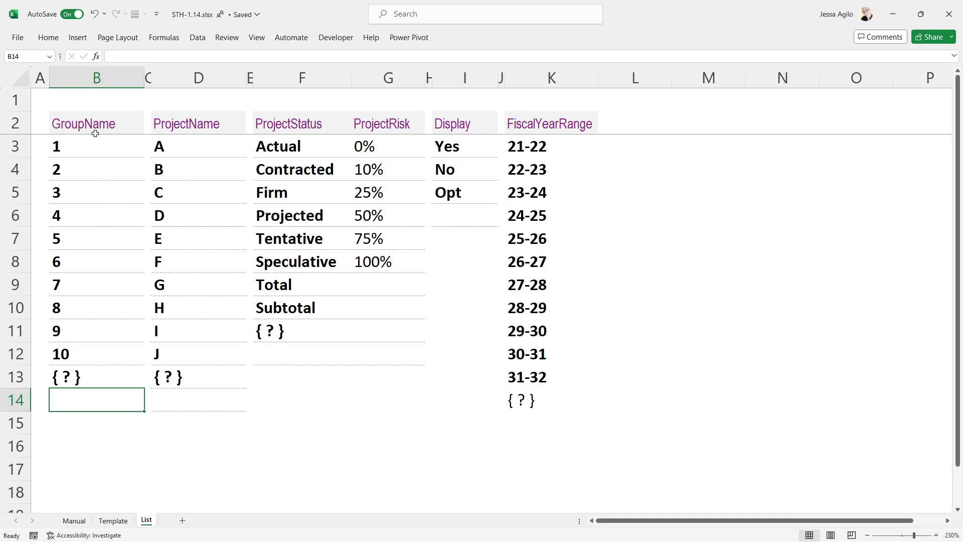
drag(95, 127, 89, 404)
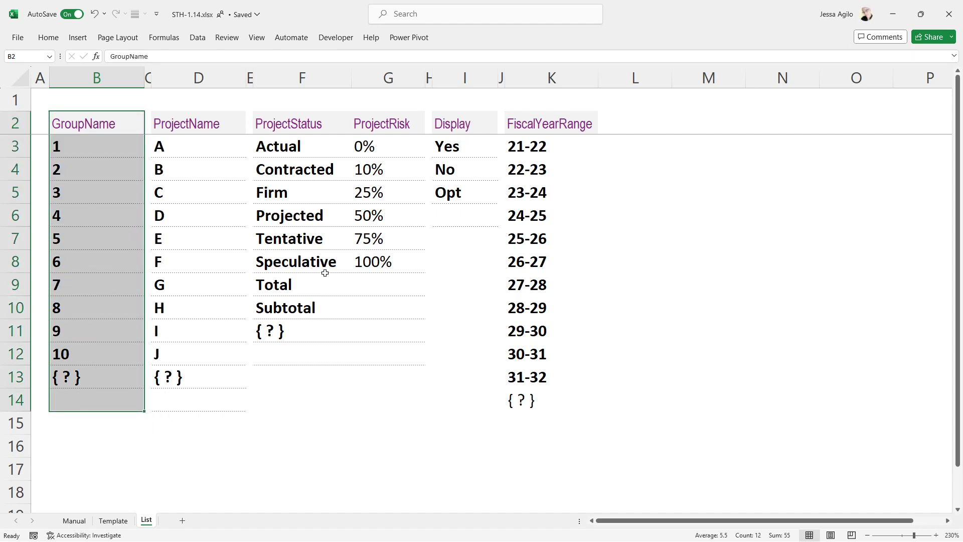
Step: Review the FiscalYearRange values K2:K13, then go back to the Manual sheet
ctrl+click(535, 126)
mouse_move(535, 126)
mouse_down()
mouse_move(521, 200)
mouse_move(516, 375)
mouse_up()
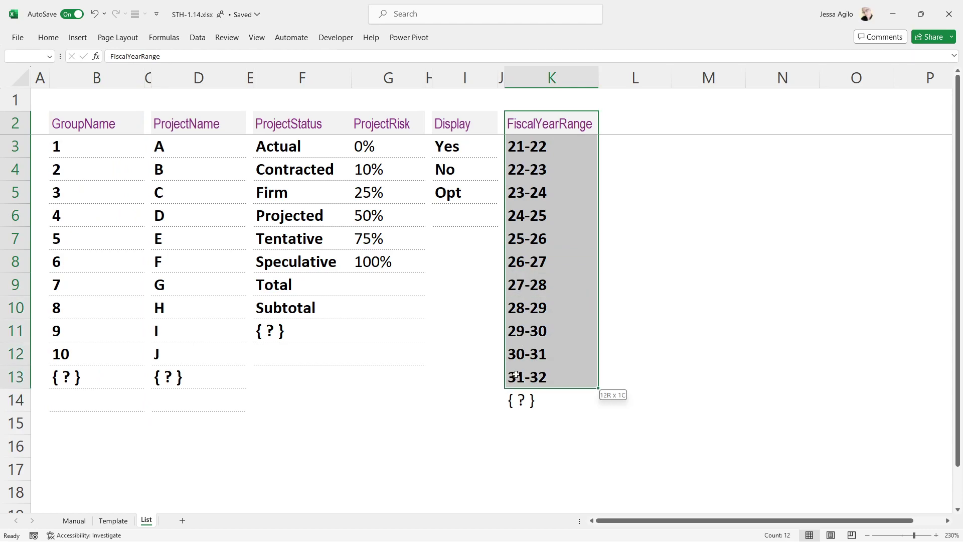
drag(516, 375, 516, 374)
click(79, 524)
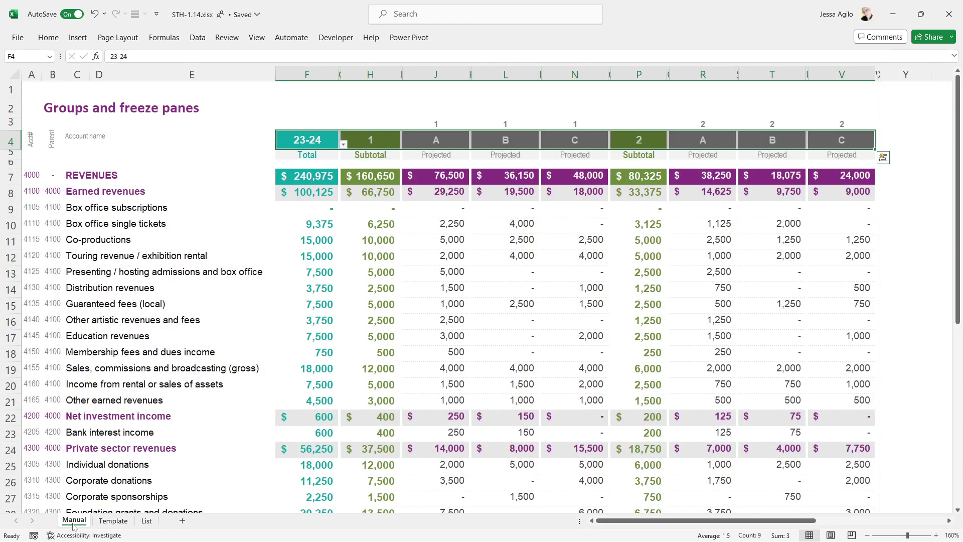
Step: Check the fiscal year dropdown in F4, leaving it at 23-24
click(256, 269)
click(290, 132)
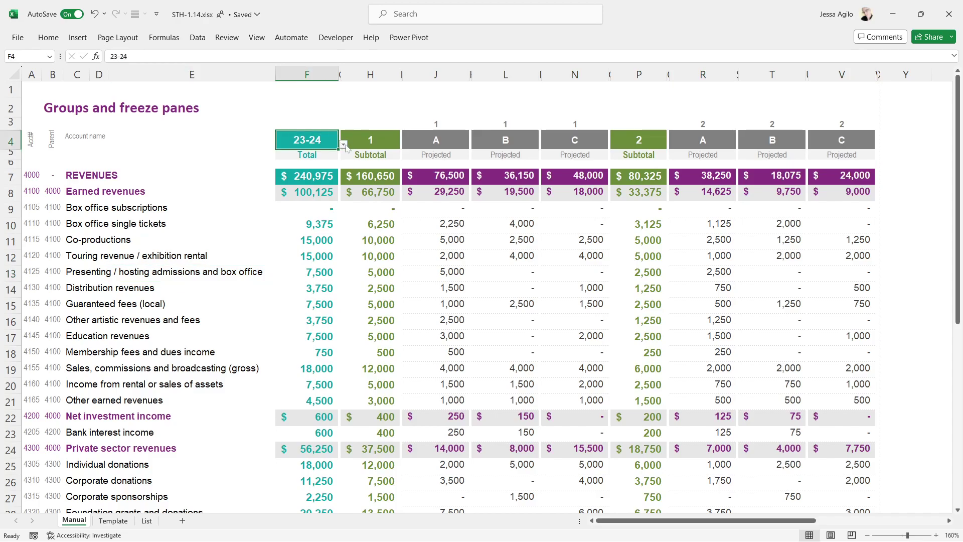
click(343, 144)
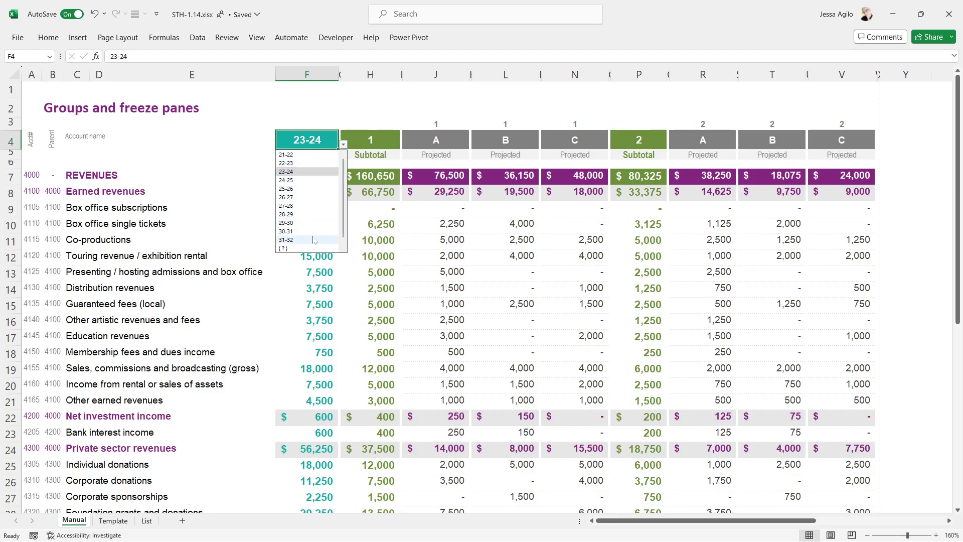
click(416, 237)
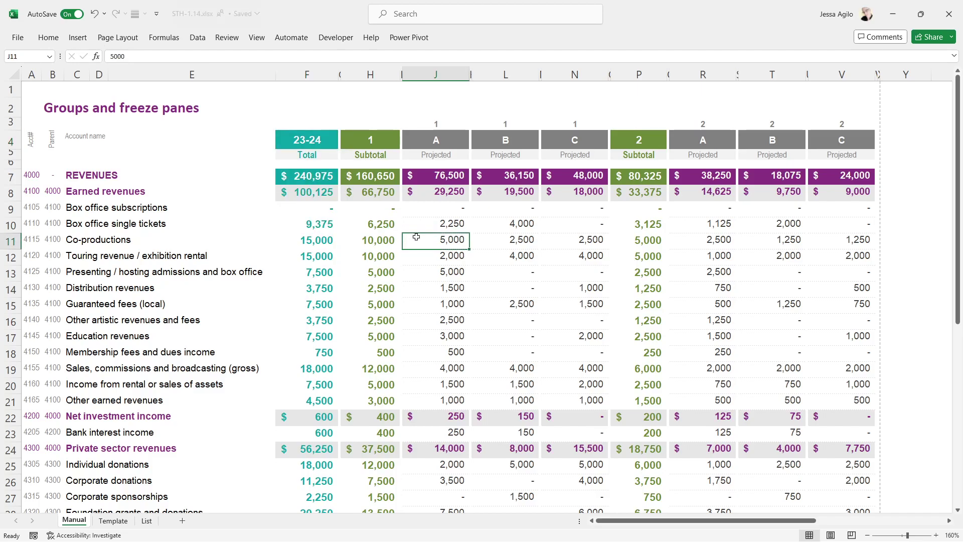
click(321, 144)
click(343, 145)
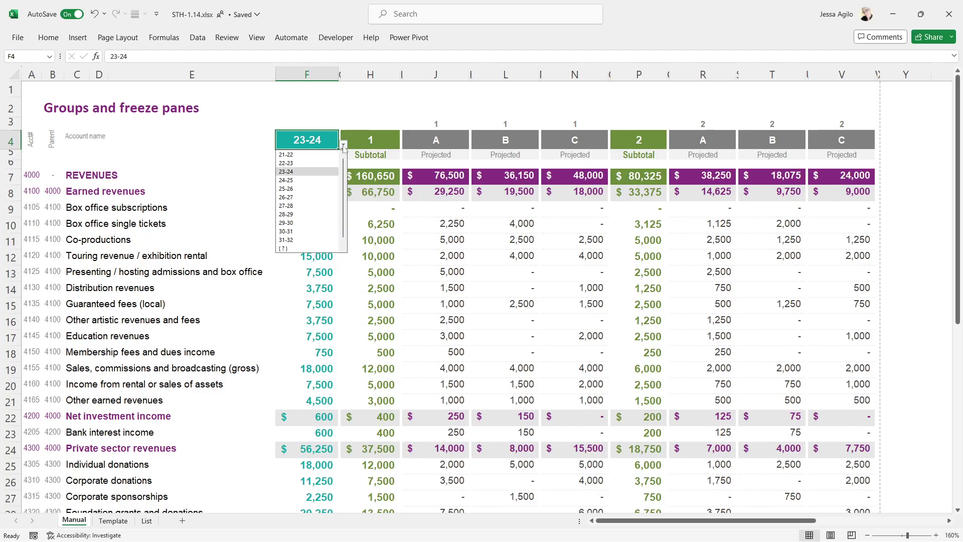
click(505, 304)
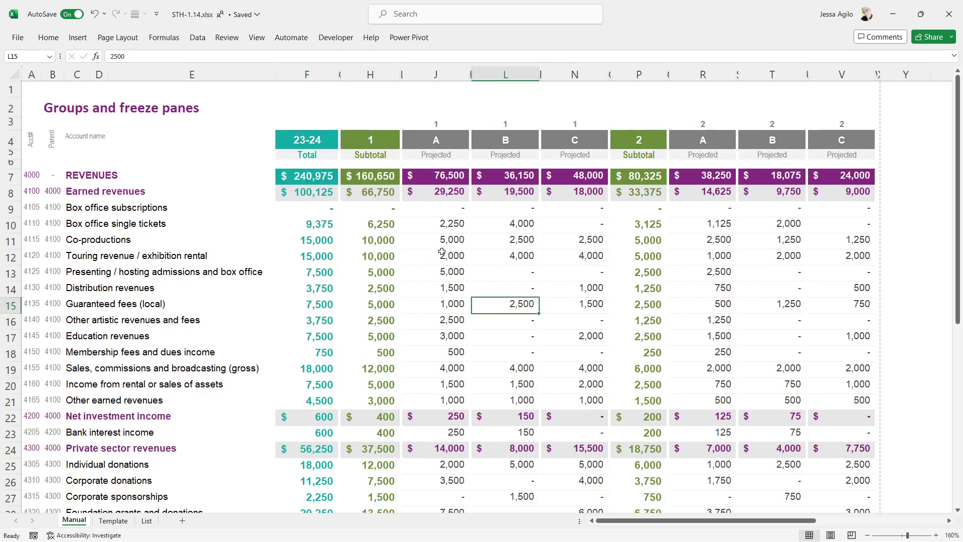
click(297, 138)
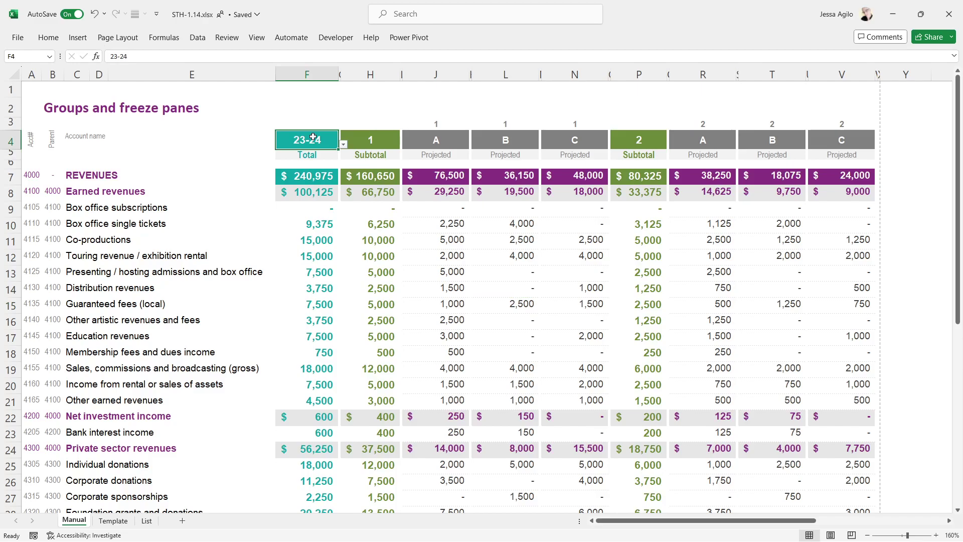
Step: Check the H4 group and J4 project dropdowns unchanged, inspect F11's formula, then view the List sheet
click(387, 137)
click(405, 145)
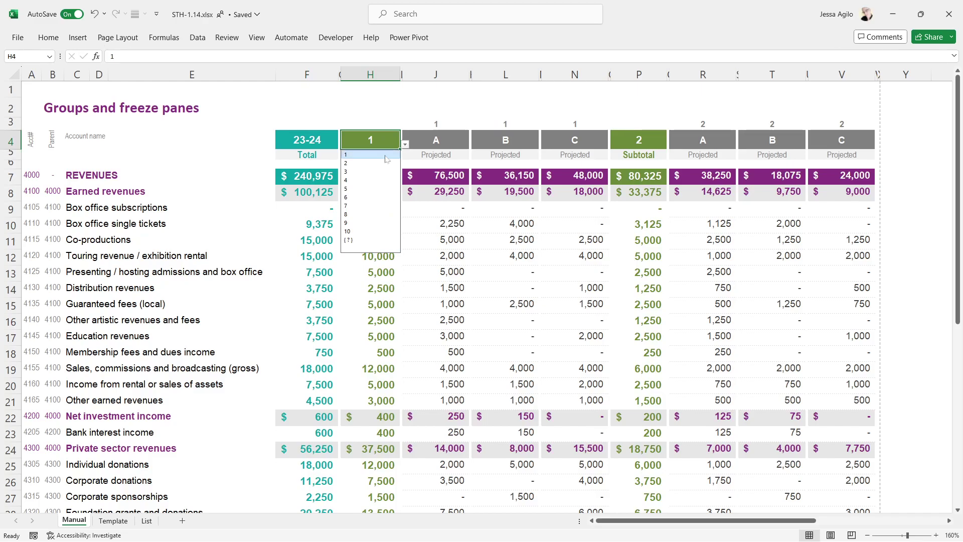
click(444, 142)
click(473, 146)
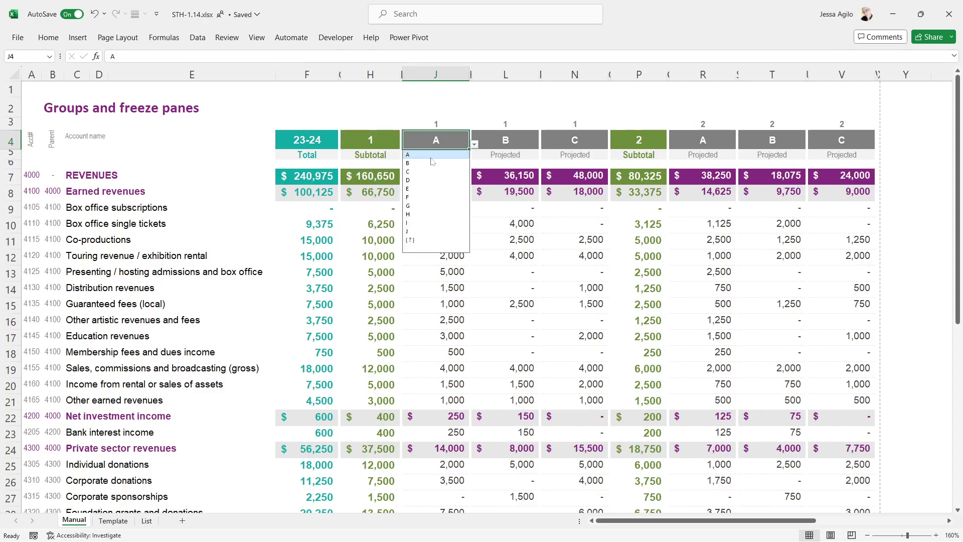
key(Escape)
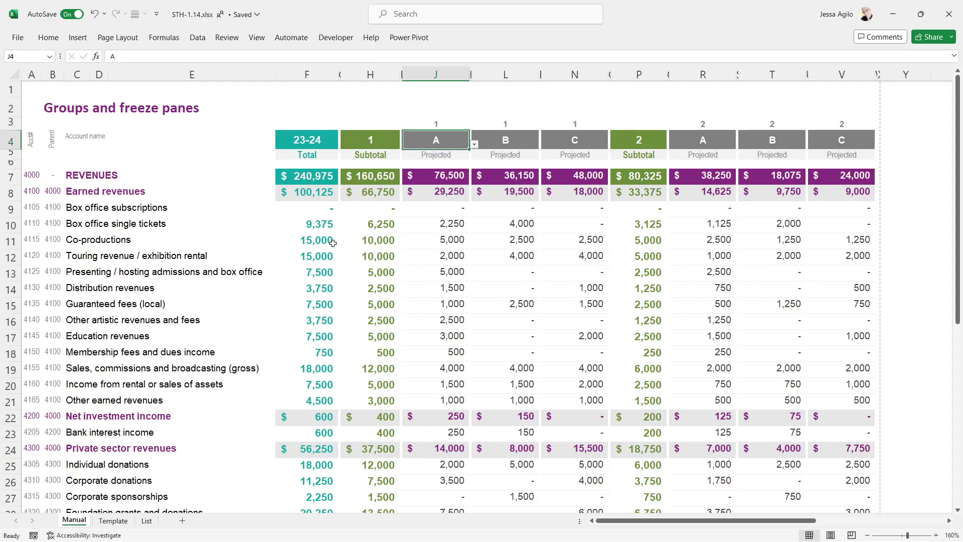
click(329, 237)
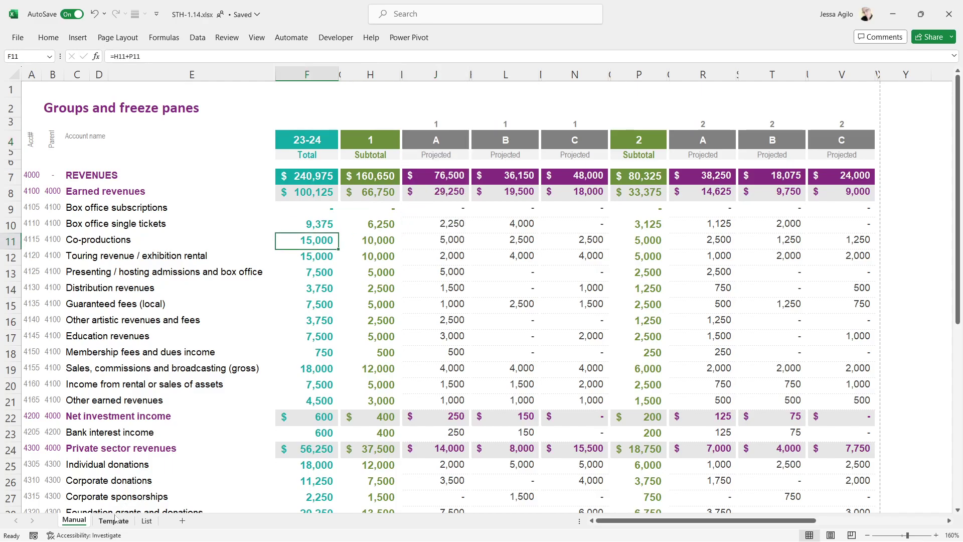
click(147, 521)
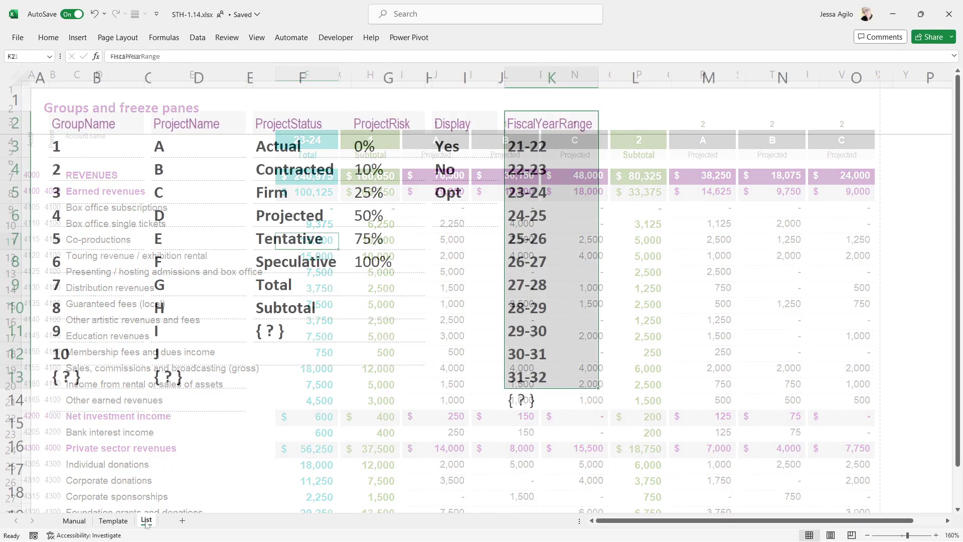
Step: Review ProjectStatus values F2:F7, Total and Subtotal, and the placeholder, then go back to Manual
drag(311, 125, 301, 234)
drag(285, 279, 284, 304)
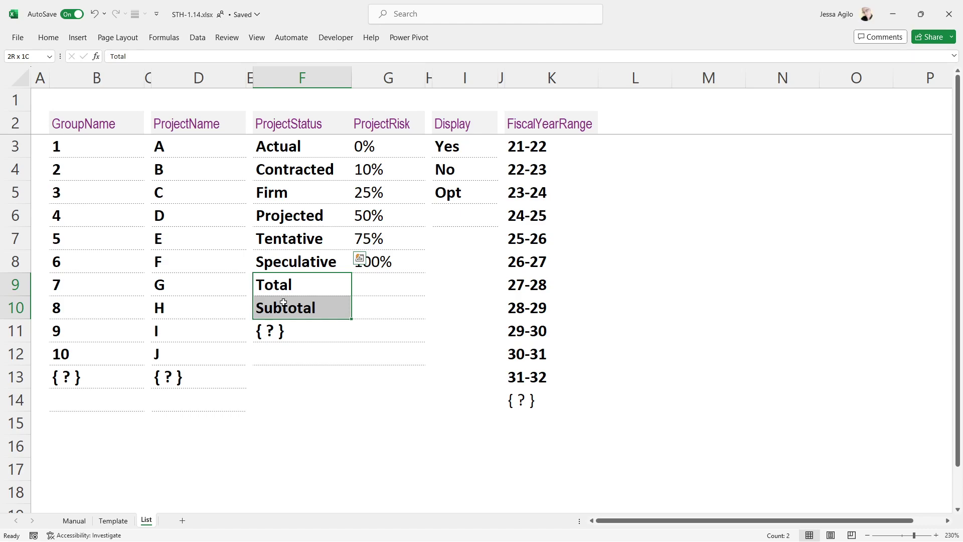
click(289, 334)
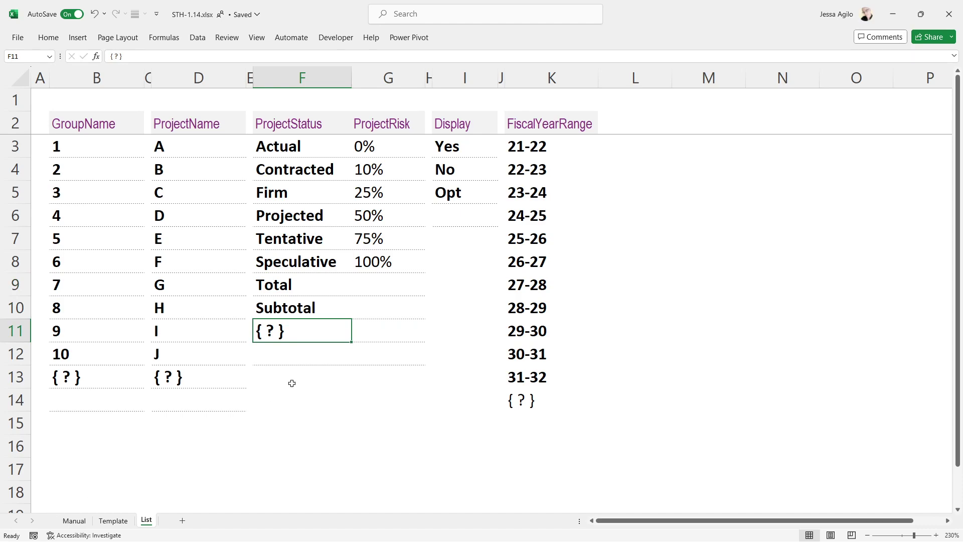
click(76, 522)
click(327, 155)
click(344, 155)
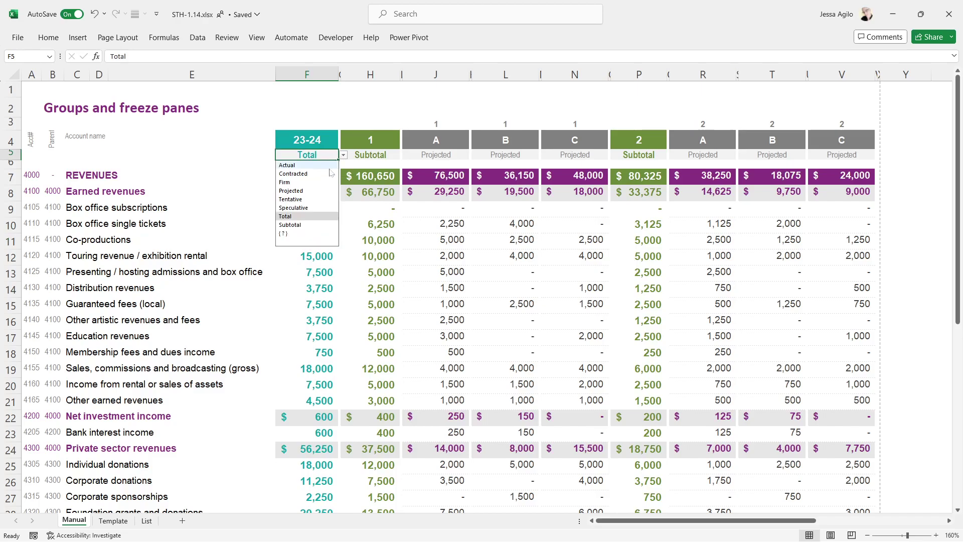
click(285, 216)
click(371, 155)
click(405, 155)
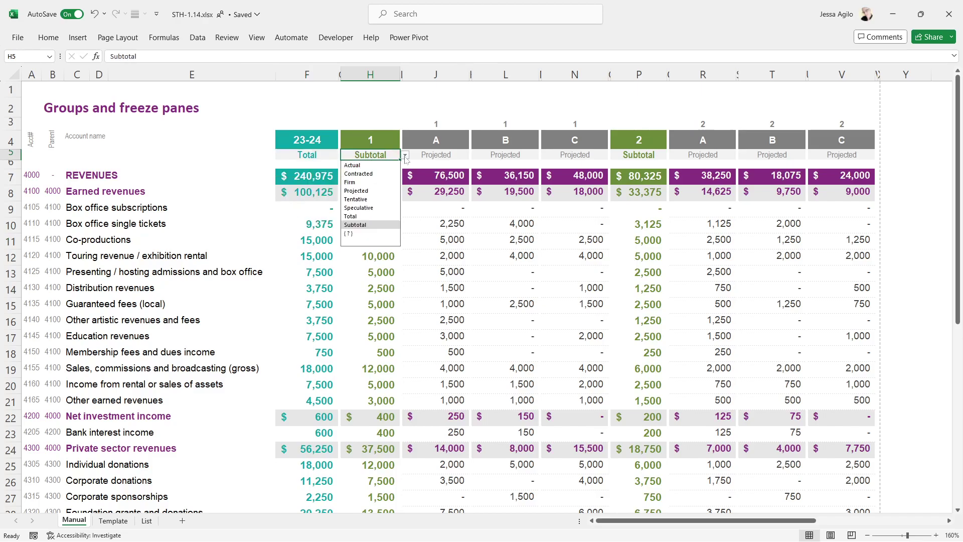
click(361, 225)
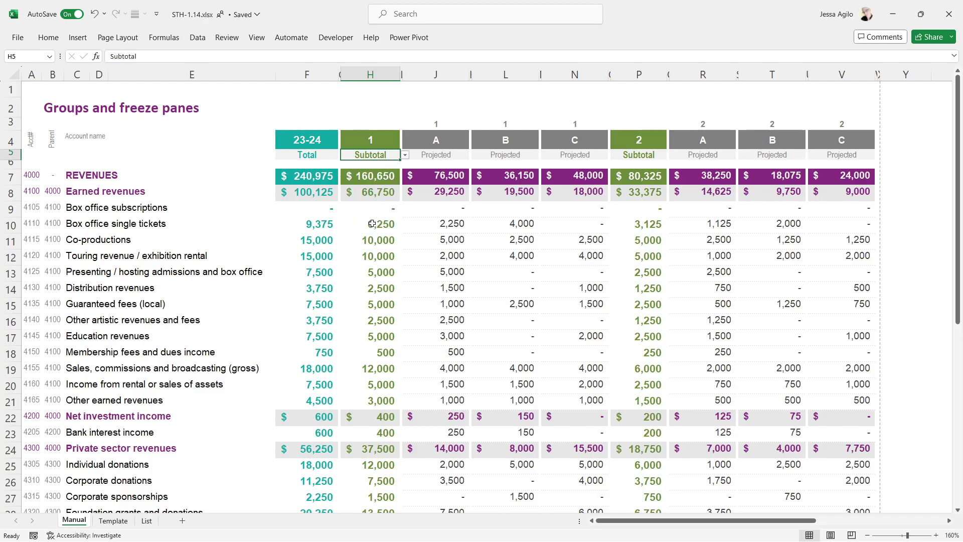
click(453, 152)
click(474, 155)
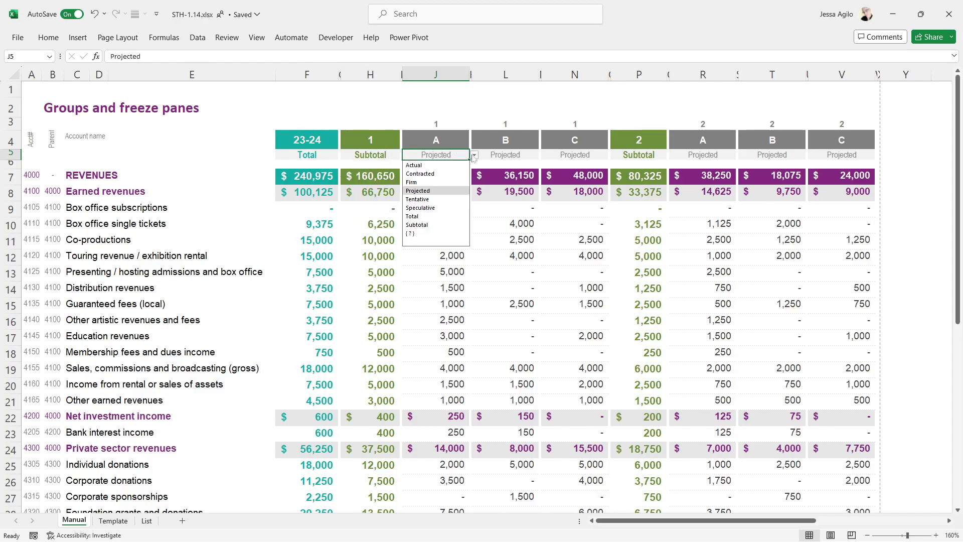
click(473, 156)
click(490, 268)
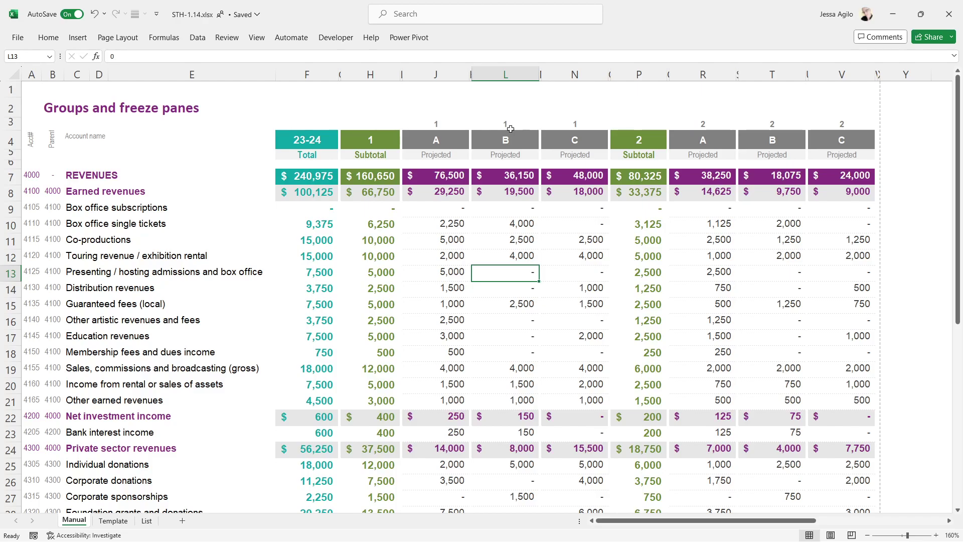
click(429, 123)
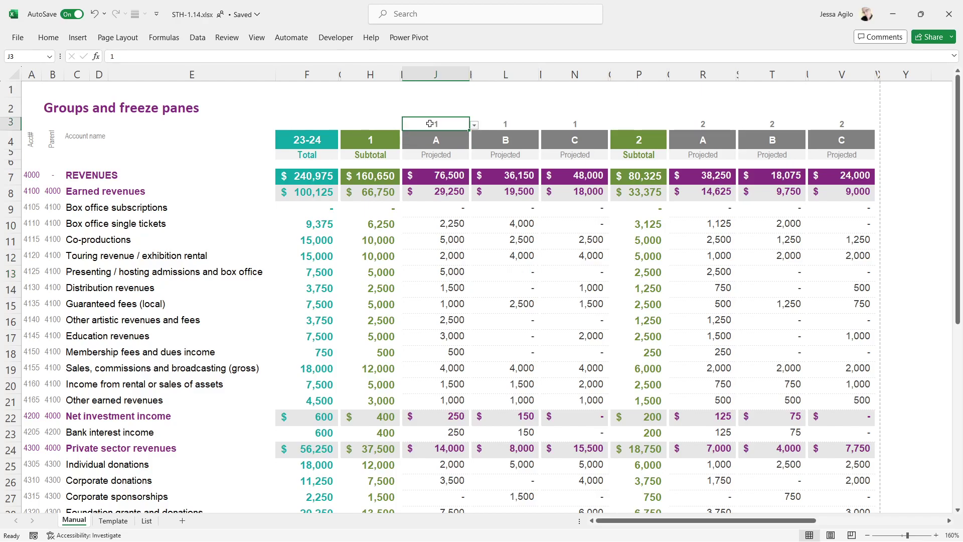
click(576, 238)
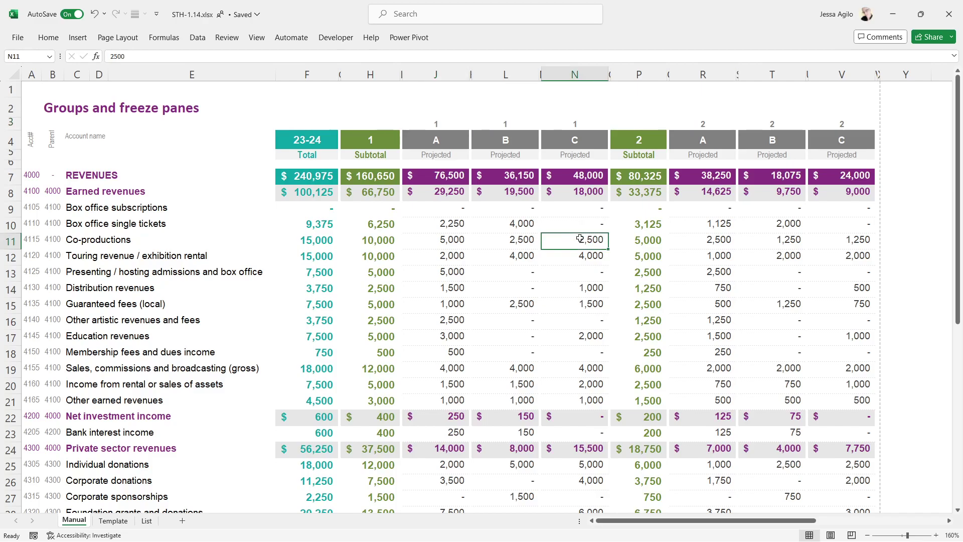
click(433, 137)
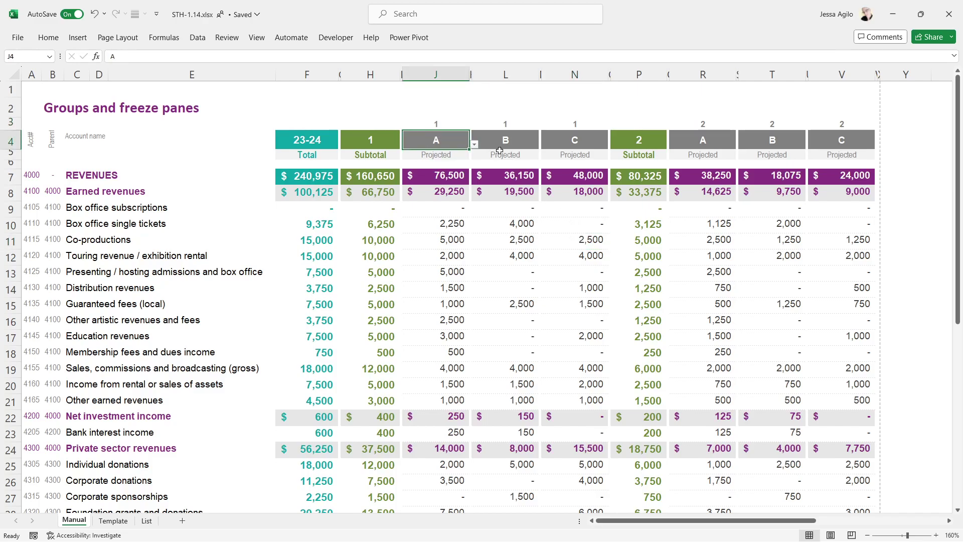
click(437, 126)
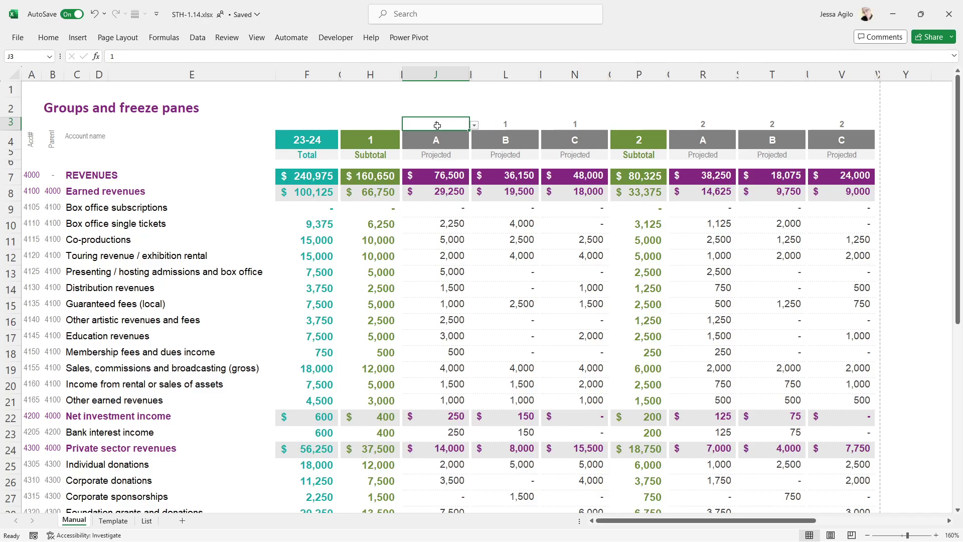
drag(435, 71, 564, 69)
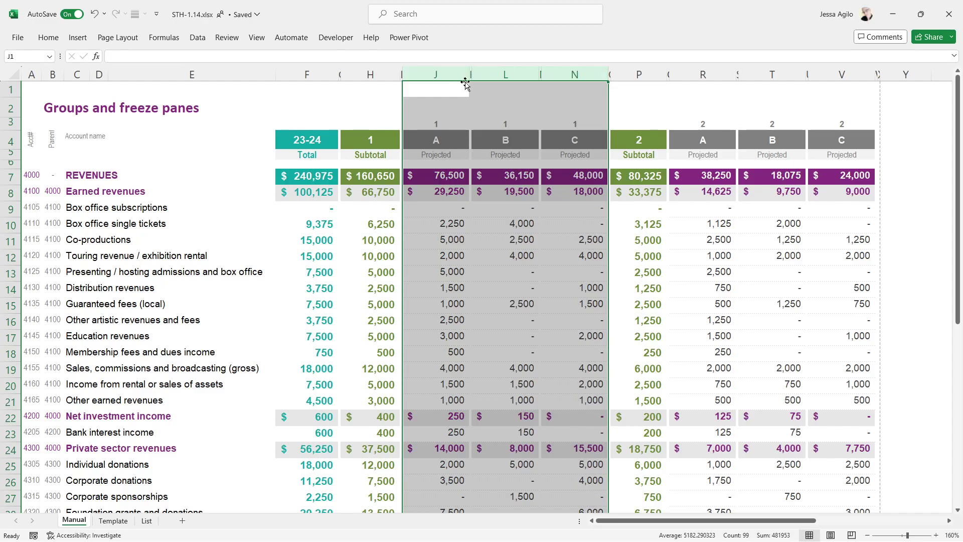
click(444, 123)
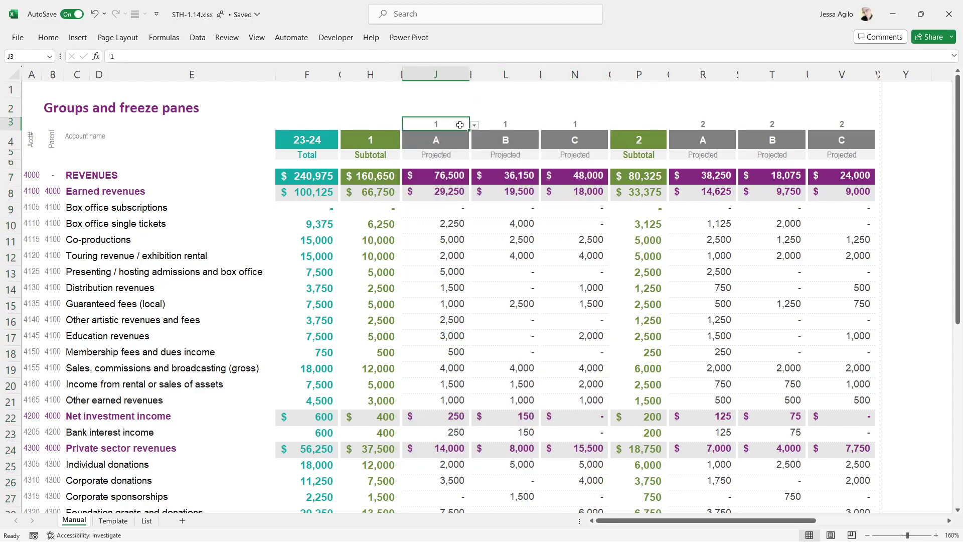
click(474, 126)
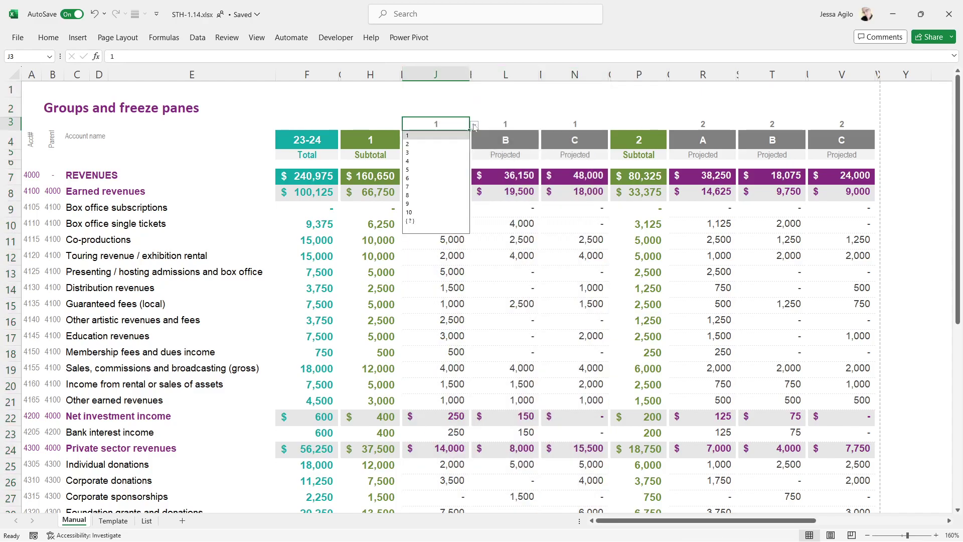
click(429, 141)
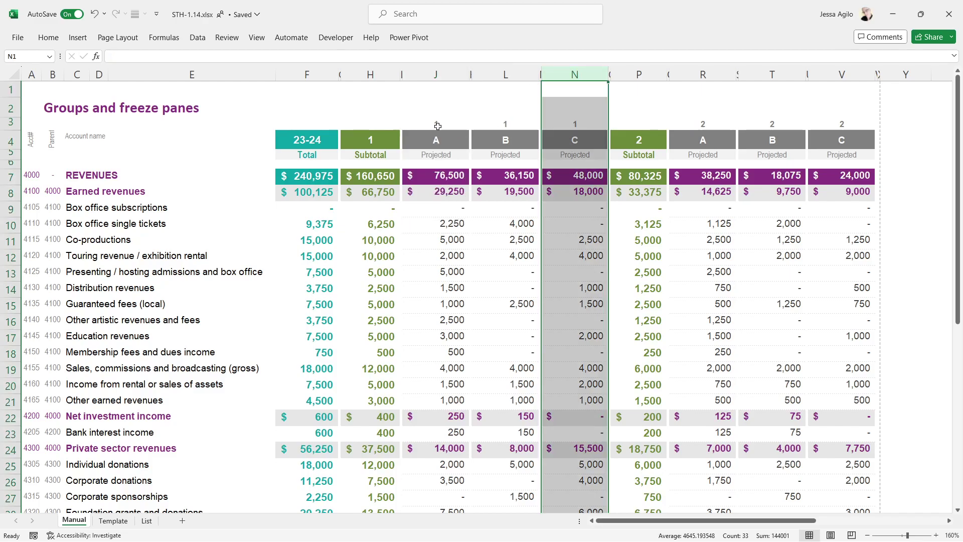
drag(452, 126, 561, 121)
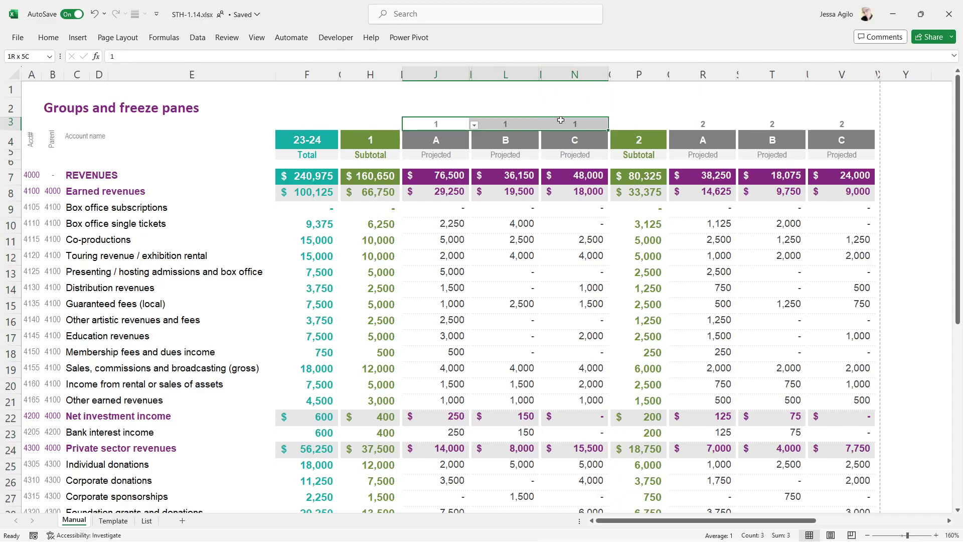
drag(561, 120, 560, 120)
click(361, 75)
click(372, 140)
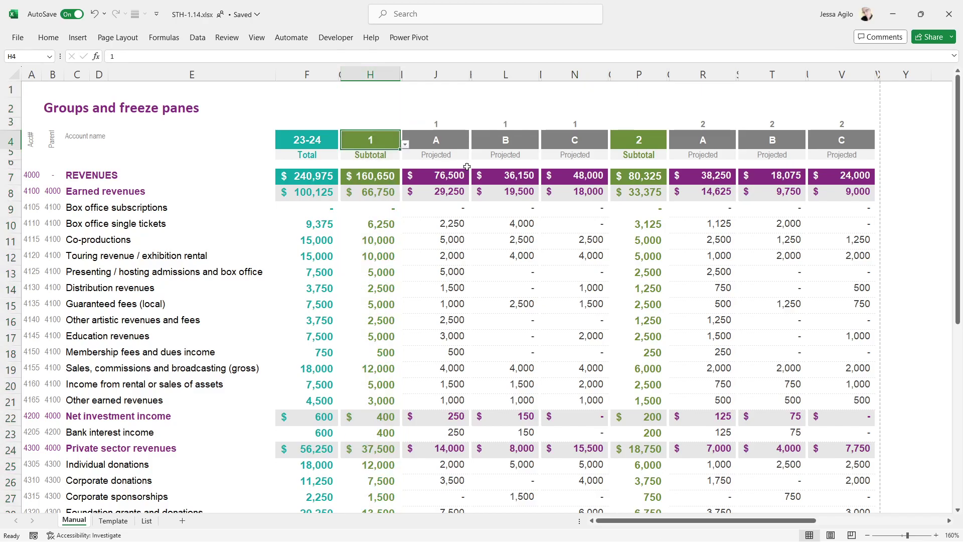
drag(712, 75, 832, 80)
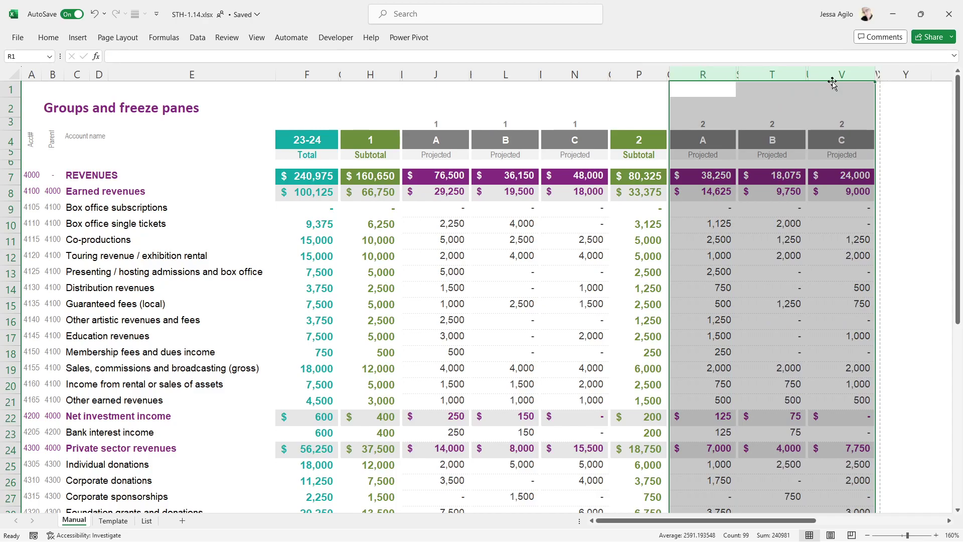
click(645, 140)
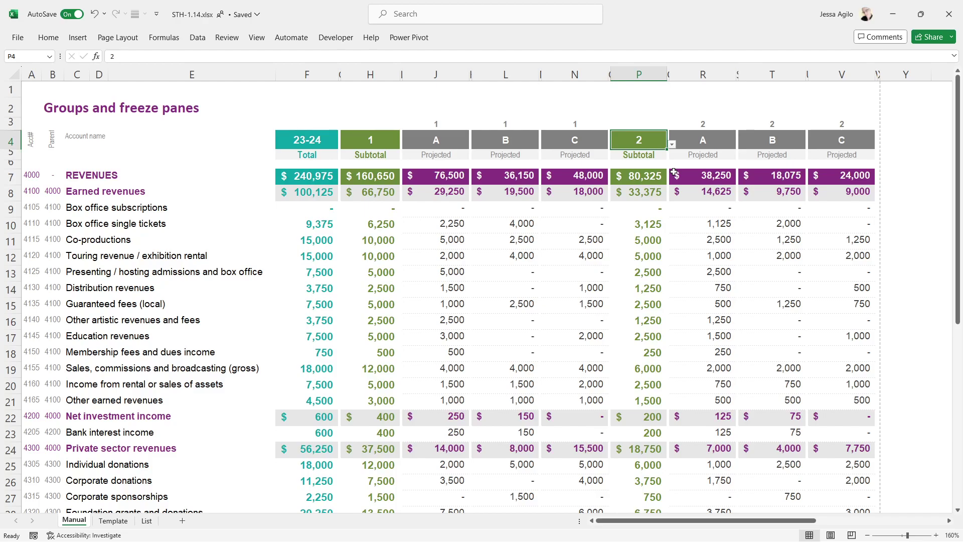
click(281, 294)
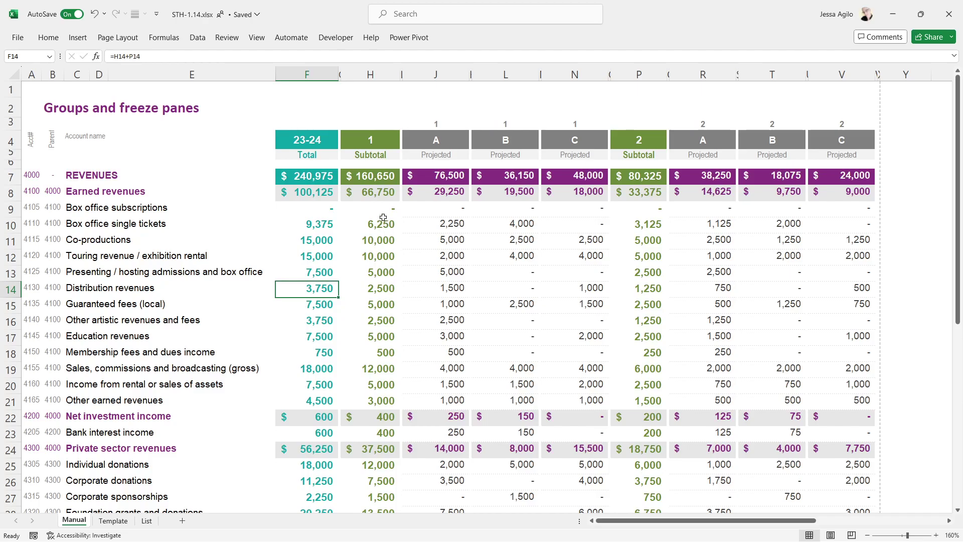
click(373, 176)
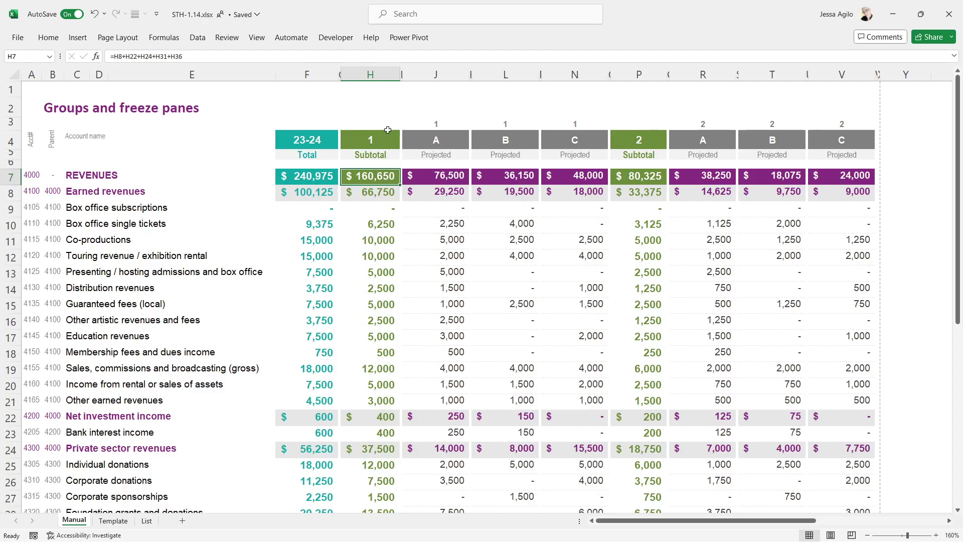
Step: Freeze panes at H7 so the header rows and columns through Total stay fixed
click(256, 38)
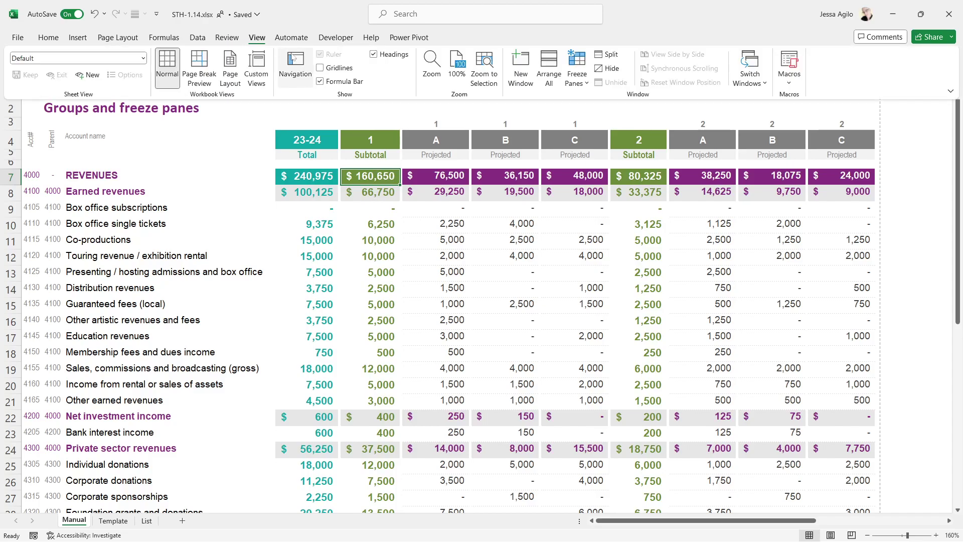
click(586, 84)
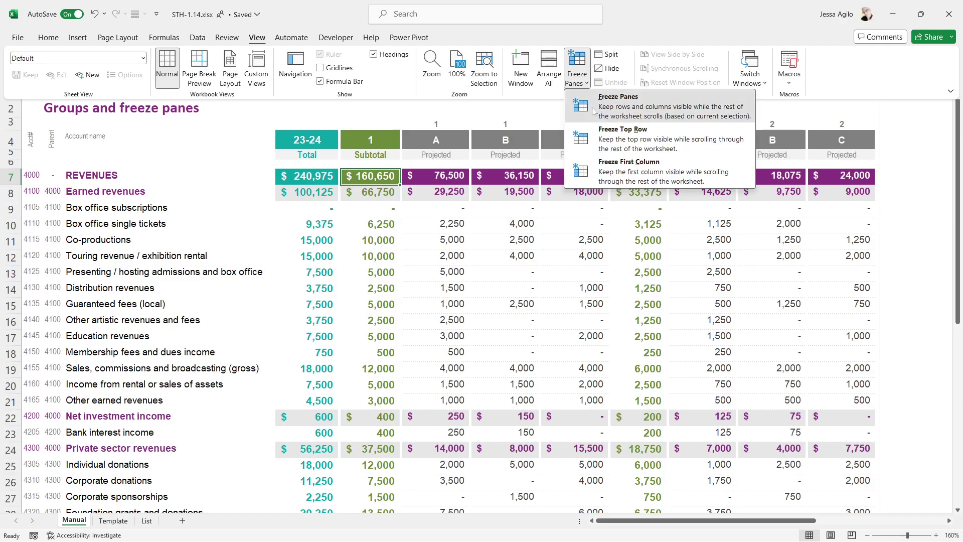
click(593, 109)
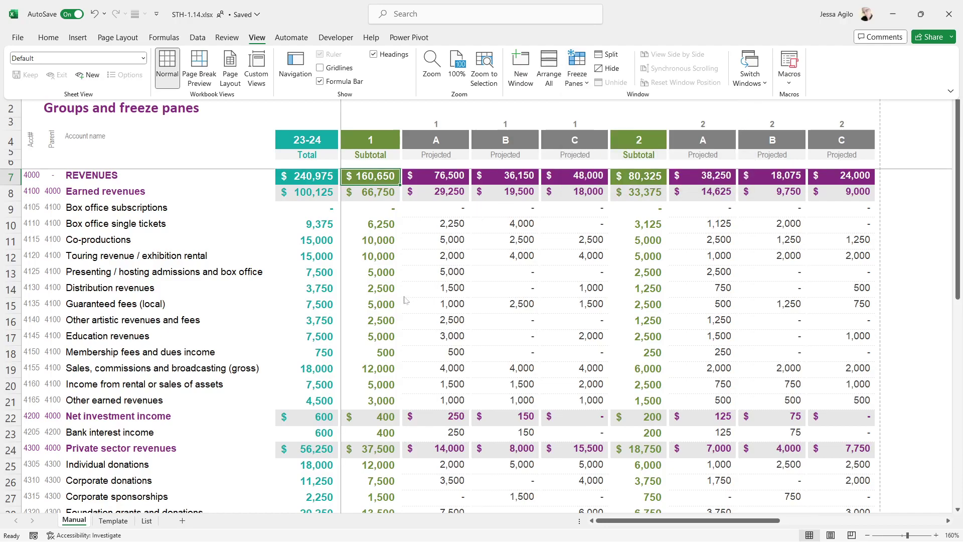
click(424, 240)
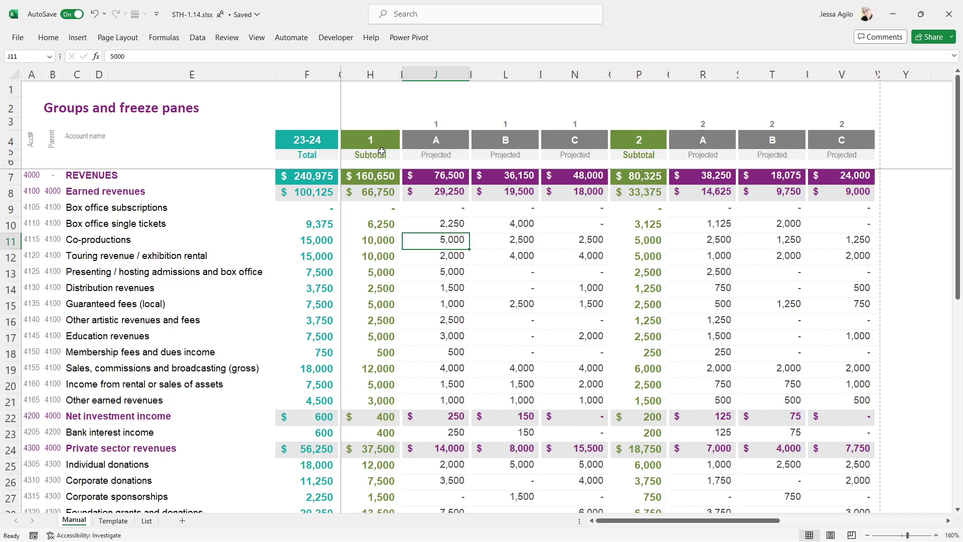
scroll(415, 230, down, 7)
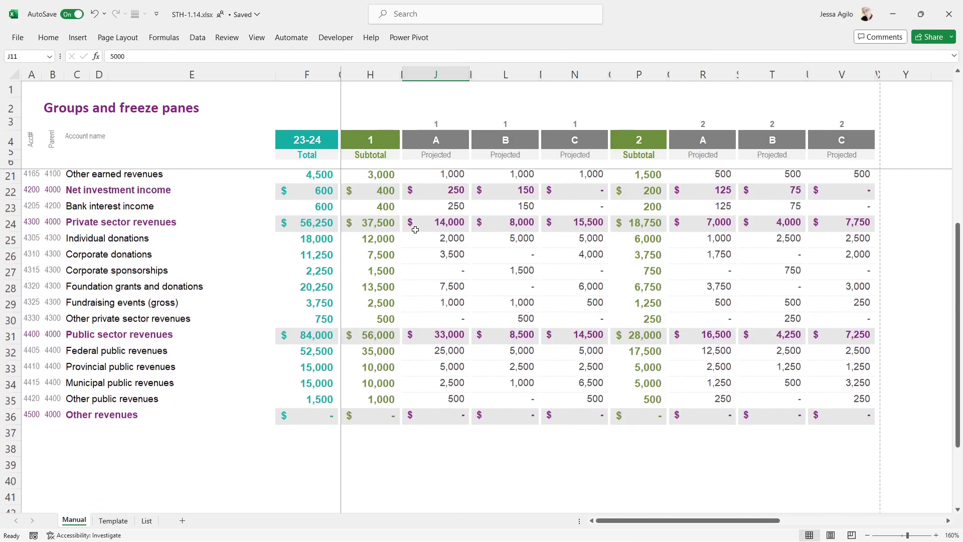
scroll(414, 228, down, 6)
scroll(415, 229, up, 13)
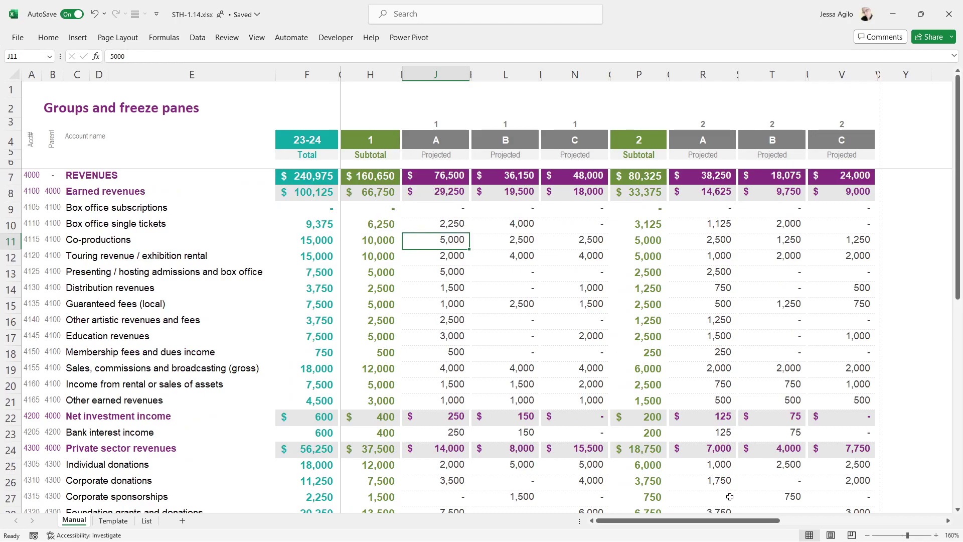
drag(704, 519, 650, 525)
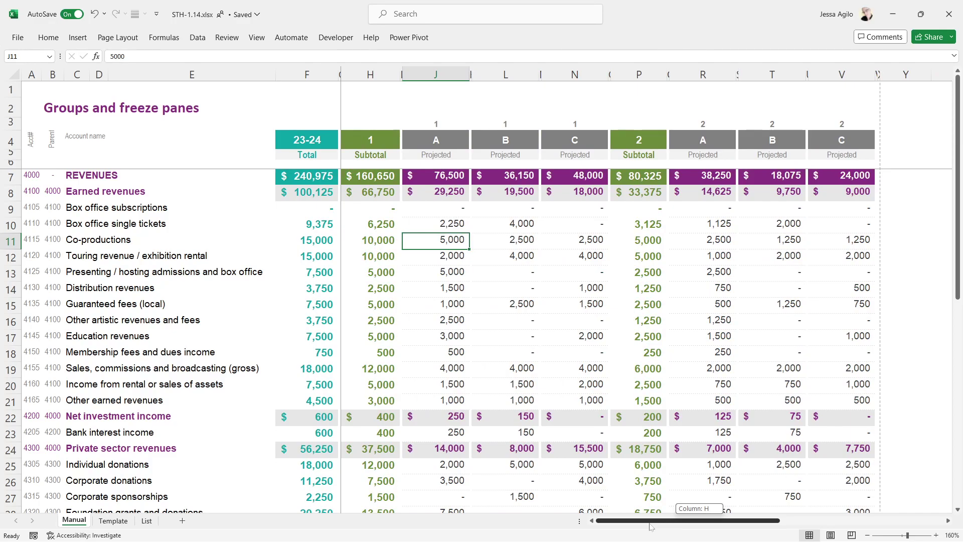
drag(650, 525, 627, 521)
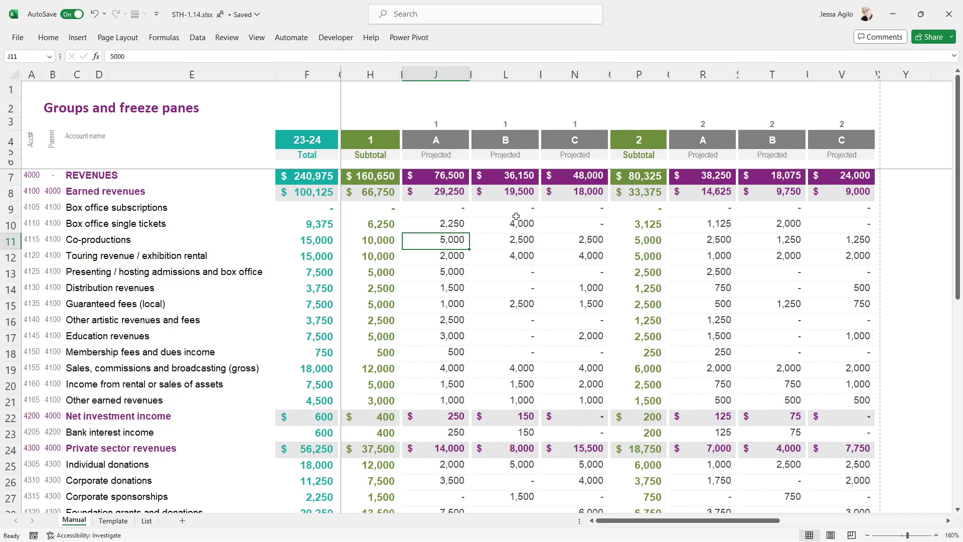
drag(454, 207, 581, 386)
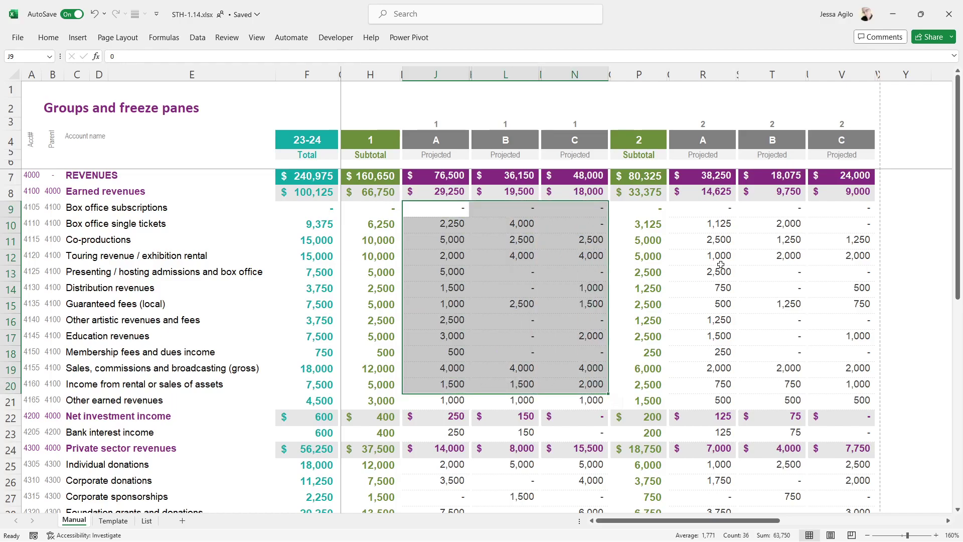
drag(715, 207, 716, 358)
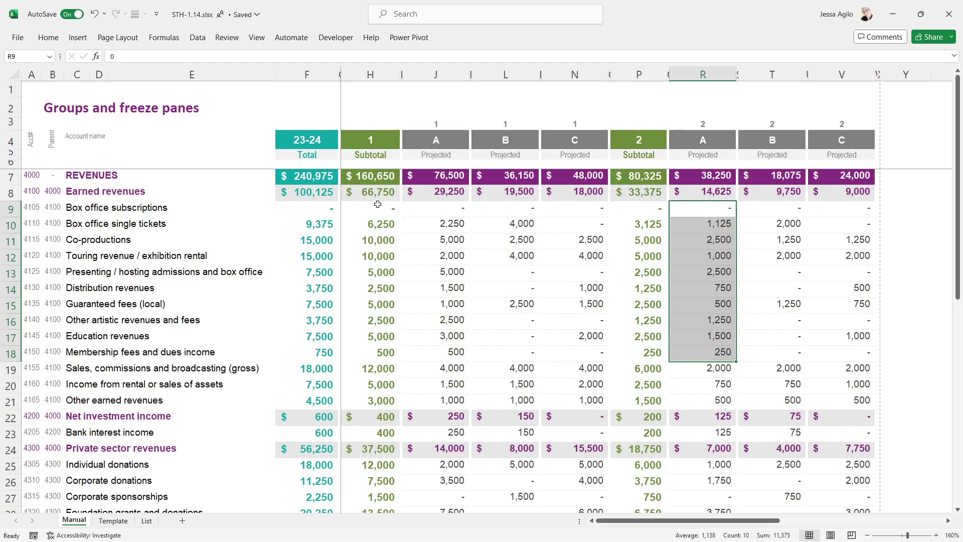
drag(373, 210, 377, 402)
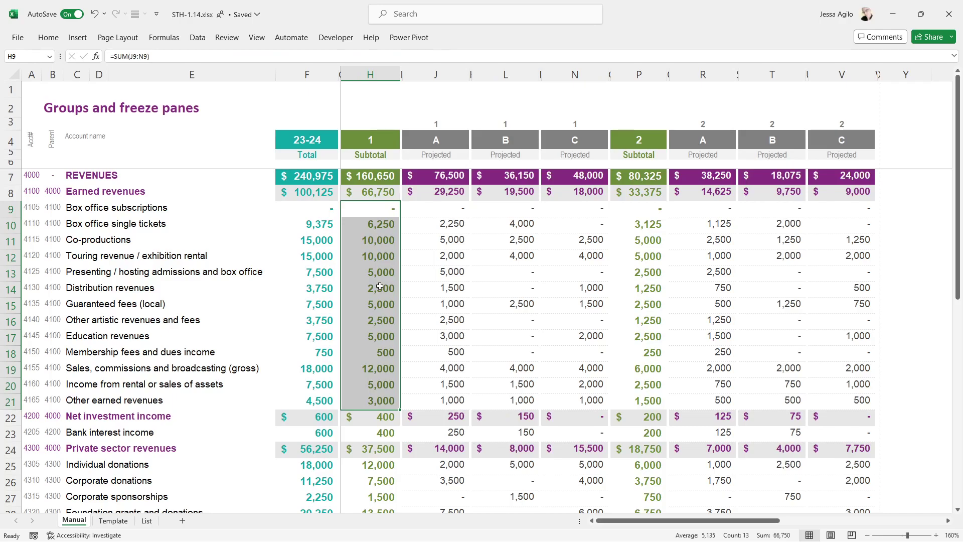
click(433, 232)
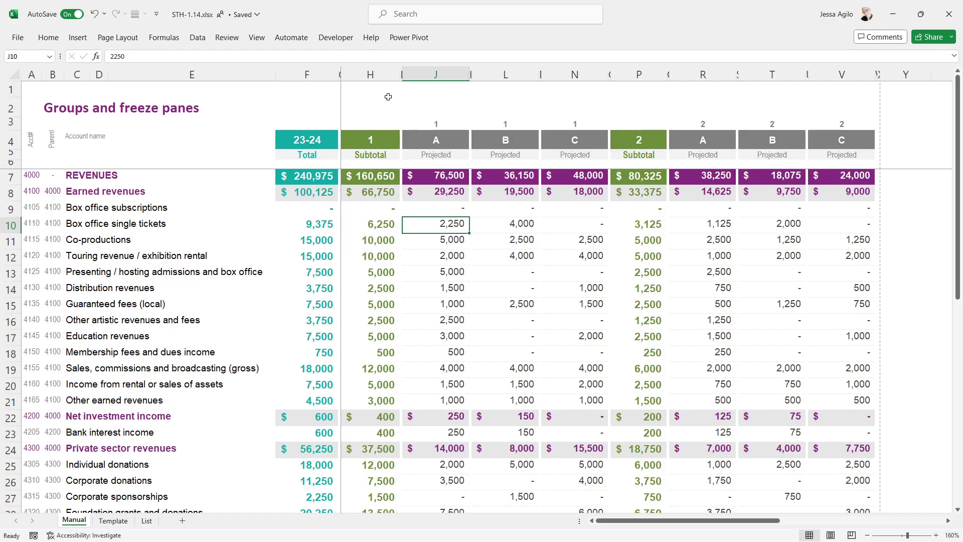
click(375, 75)
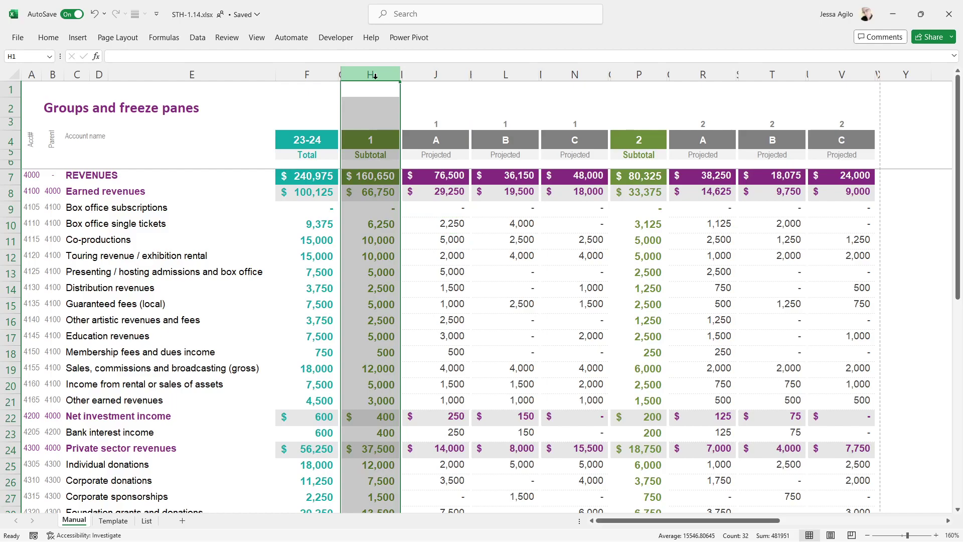
drag(431, 75, 577, 82)
click(371, 143)
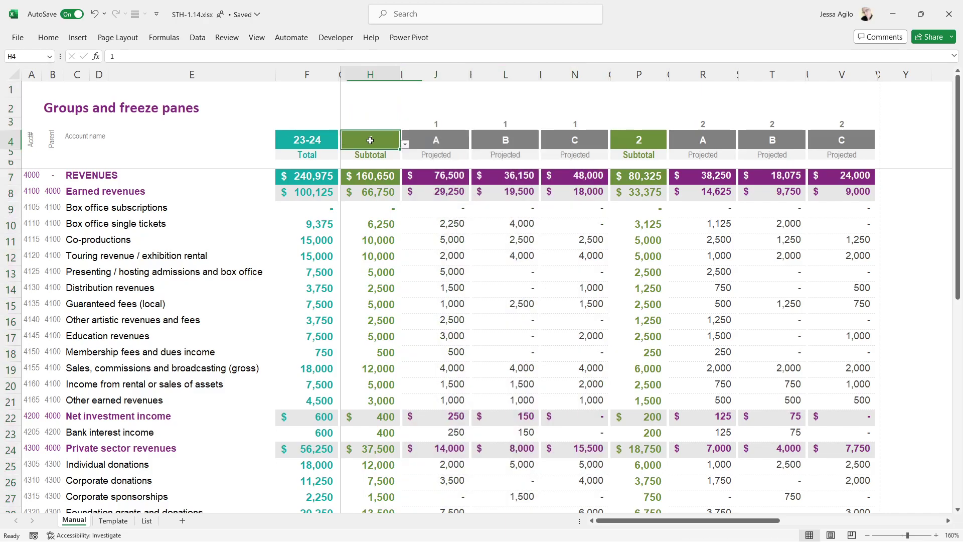
click(642, 75)
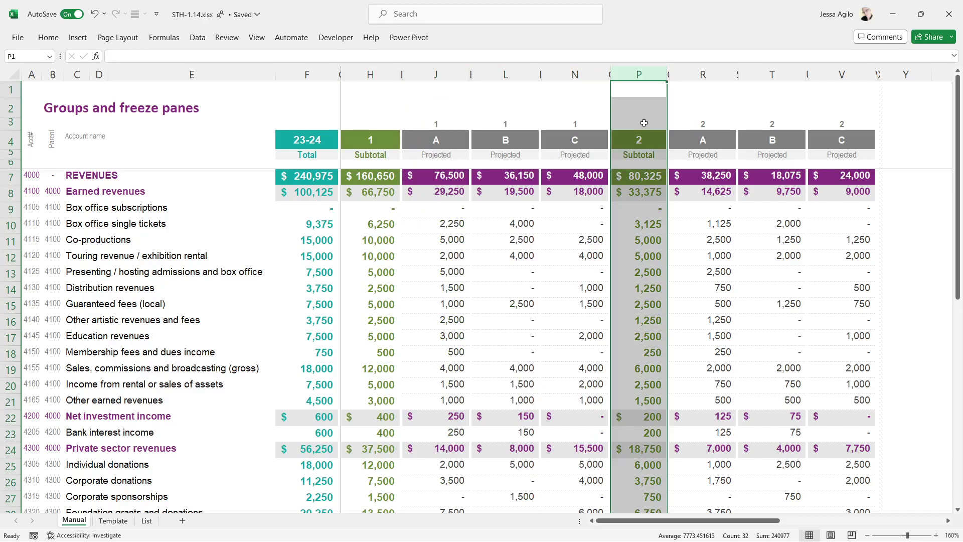
click(708, 73)
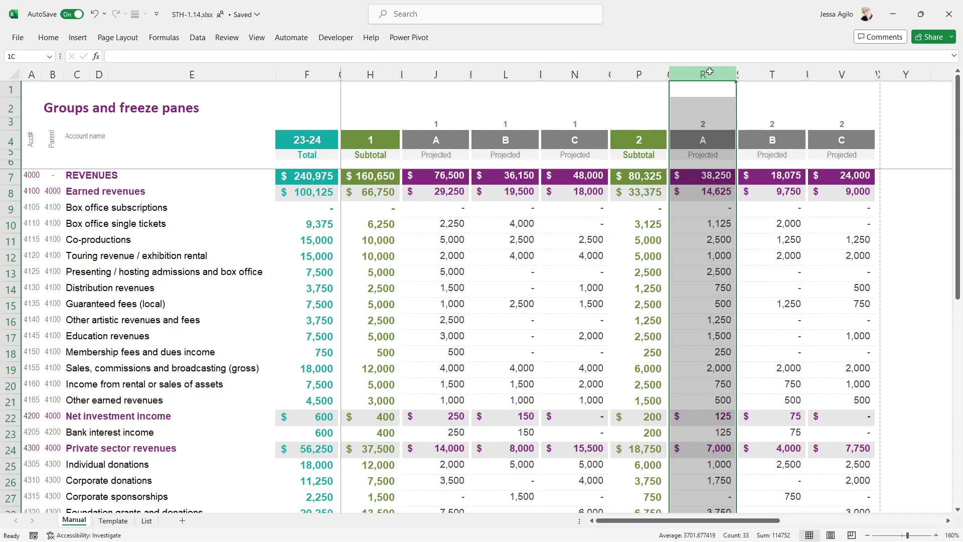
drag(709, 71, 822, 81)
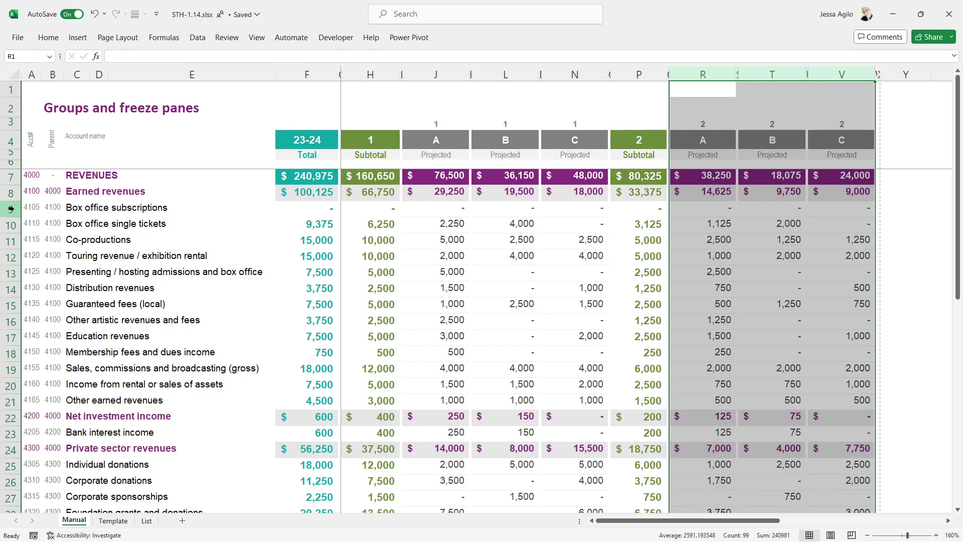
drag(10, 209, 20, 397)
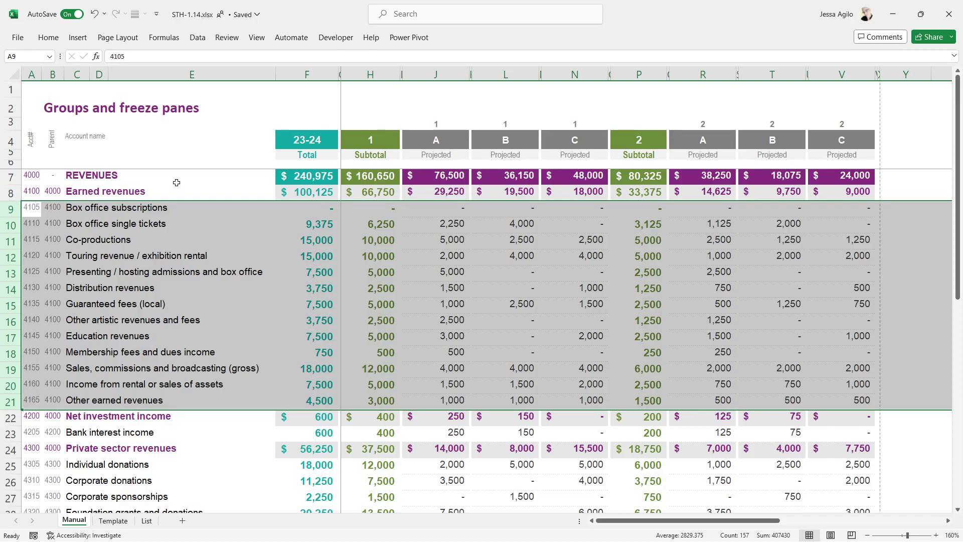
click(35, 92)
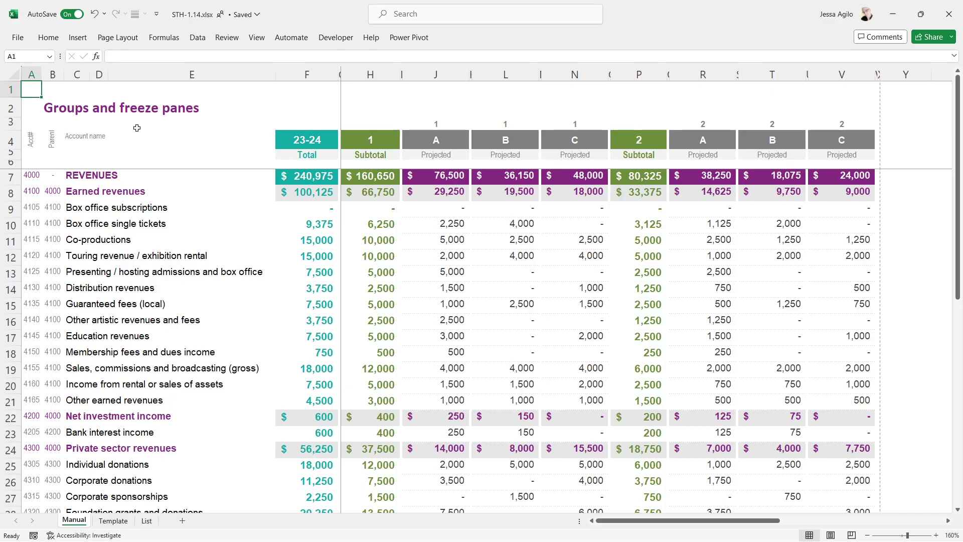
click(15, 73)
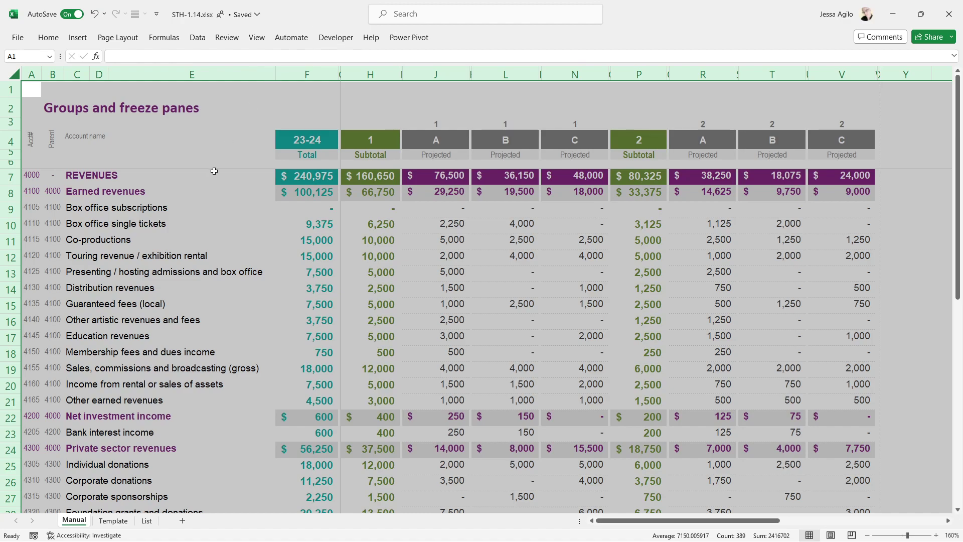
Step: Clear the whole-sheet selection and show the Data ribbon with its Outline group
click(224, 159)
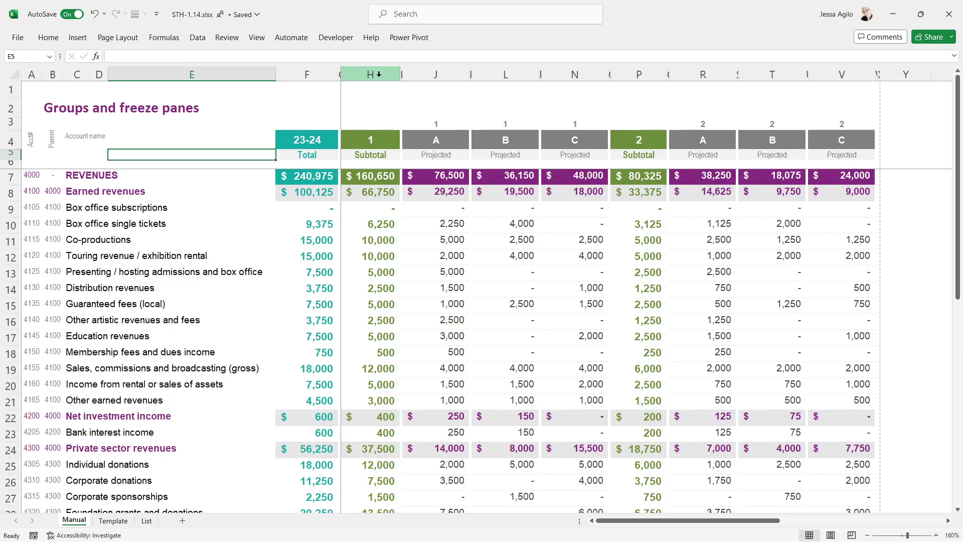
click(197, 38)
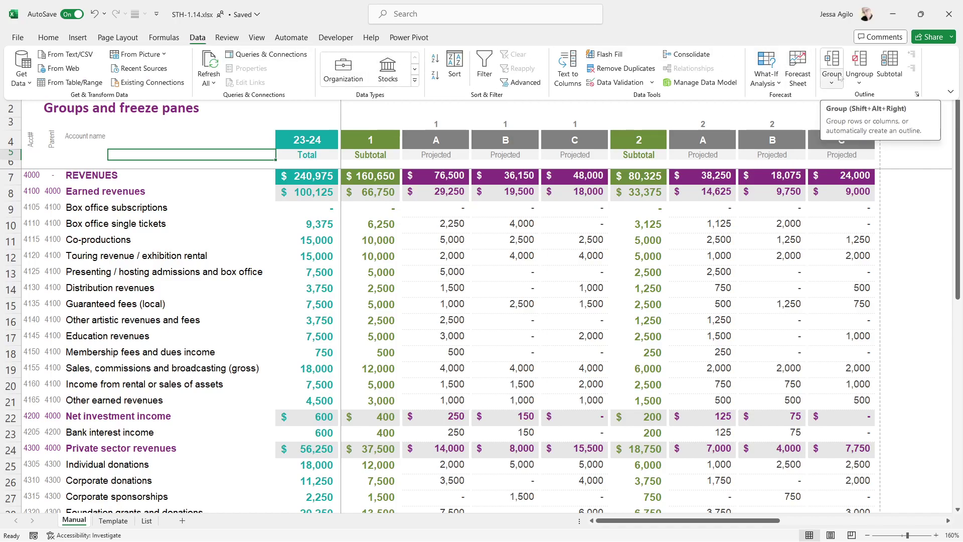
Step: In Outline settings, leave both summary-direction boxes unchecked so summaries sit above and left
click(917, 95)
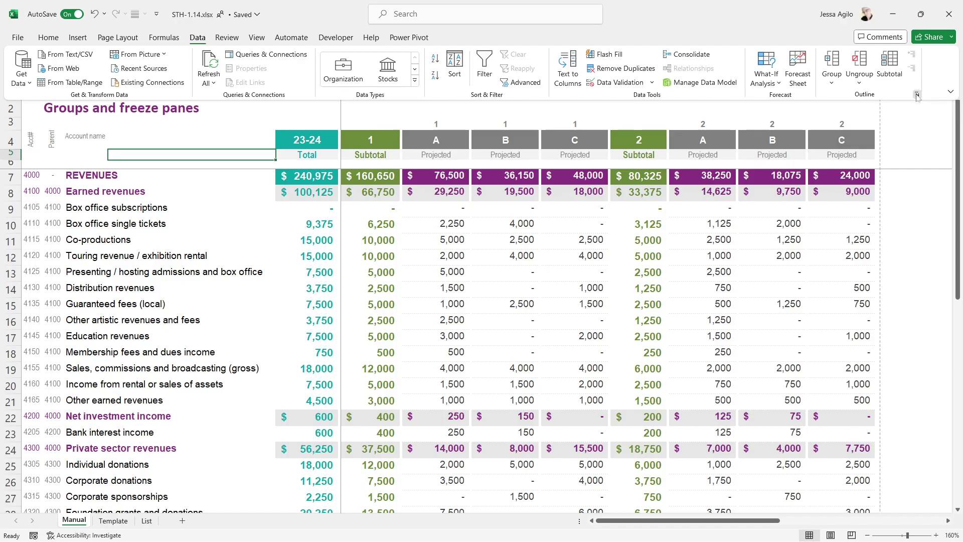
click(917, 96)
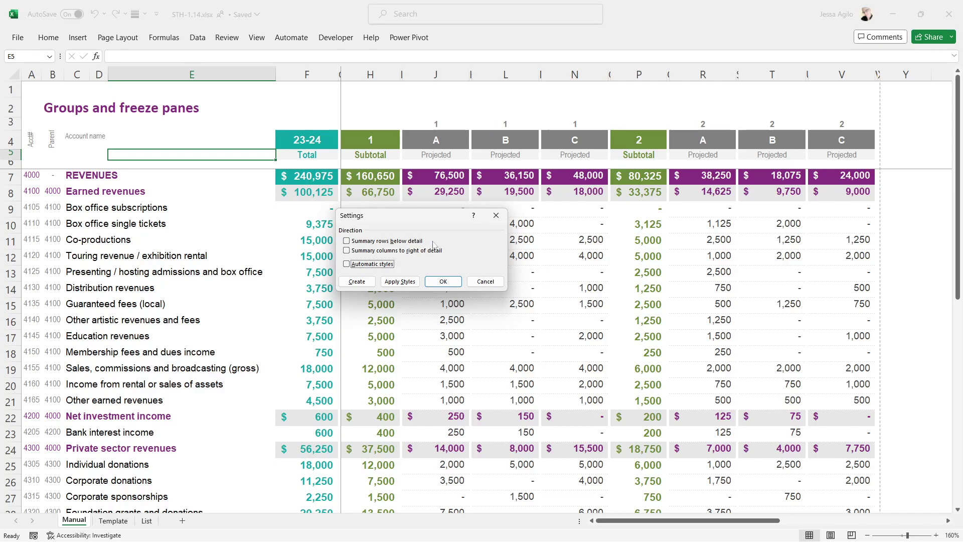
click(346, 241)
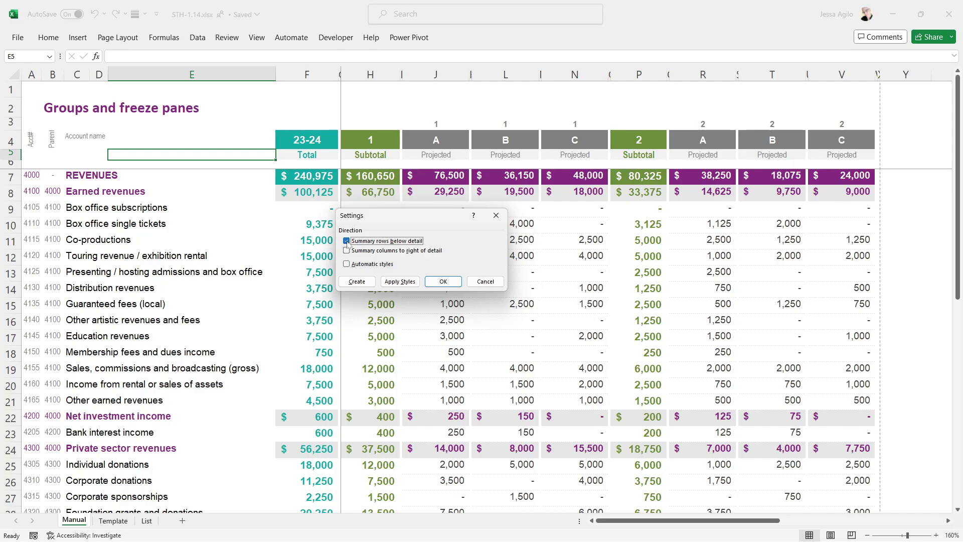
click(347, 242)
click(440, 279)
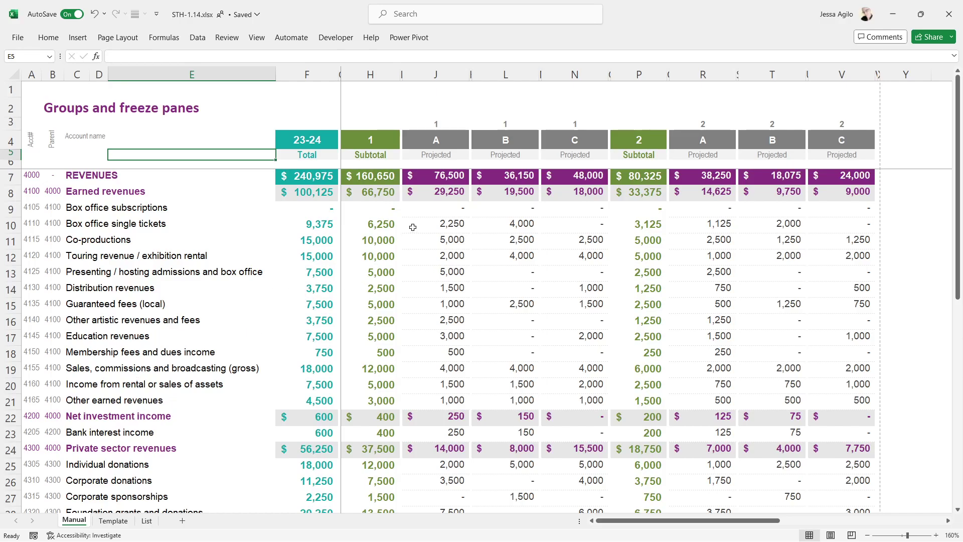
Step: AutoSum the Earned revenues lines into J8 and confirm the H9 subtotal formula
click(455, 189)
key(alt+equal)
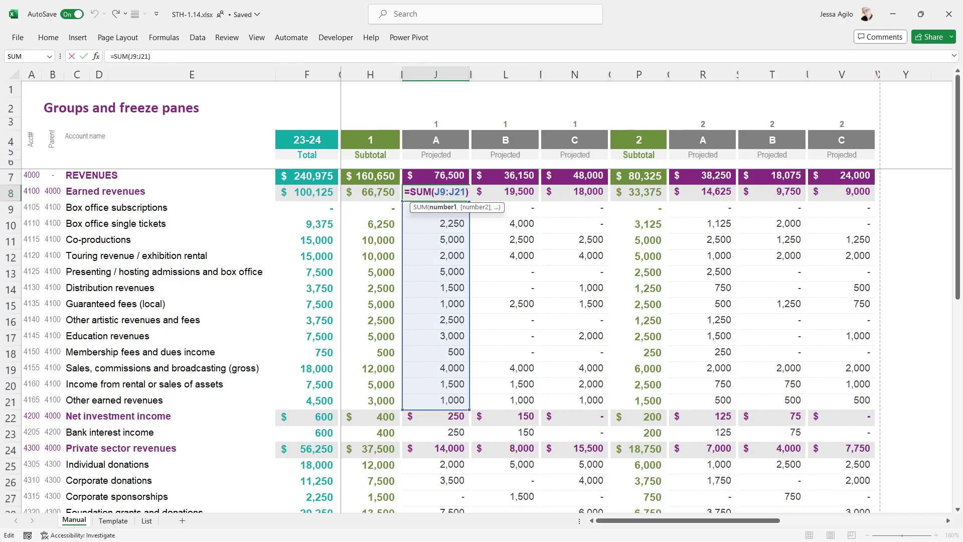
key(Return)
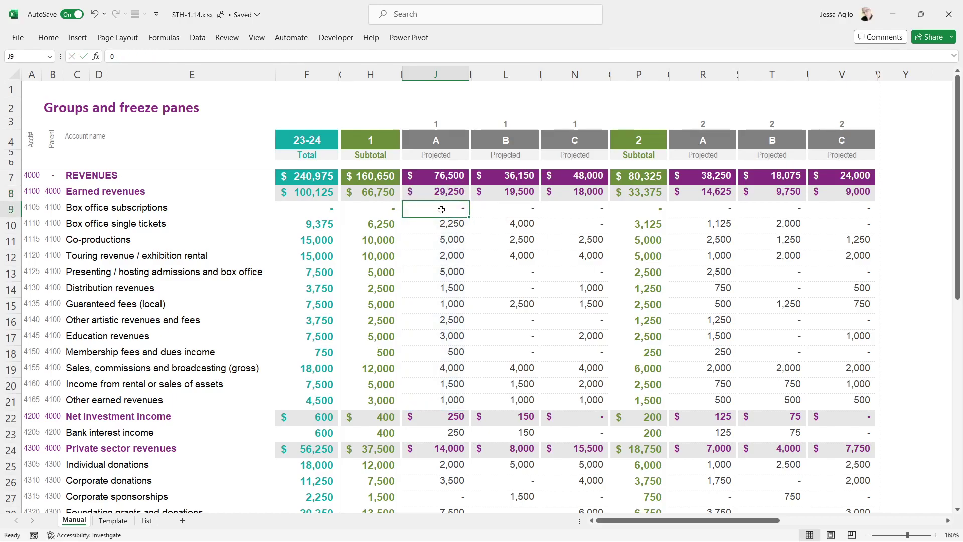
click(378, 207)
double_click(378, 208)
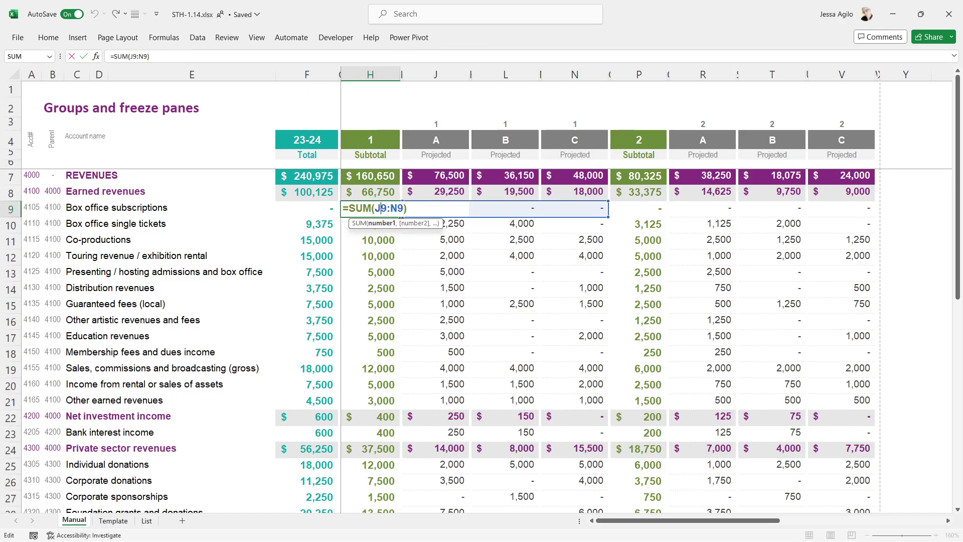
key(Return)
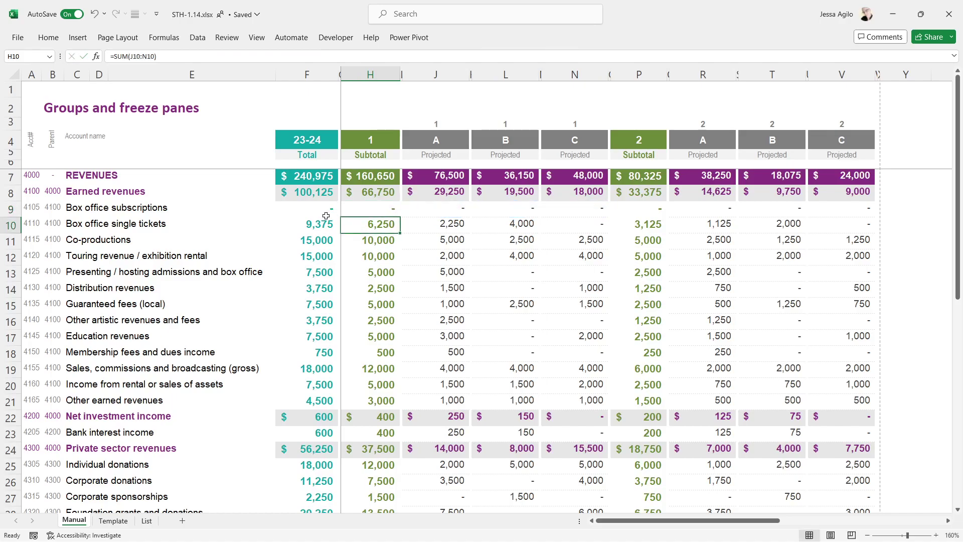
Step: Correct F9's =H+P total formula, fill it down the Earned revenues rows, and copy it
double_click(319, 209)
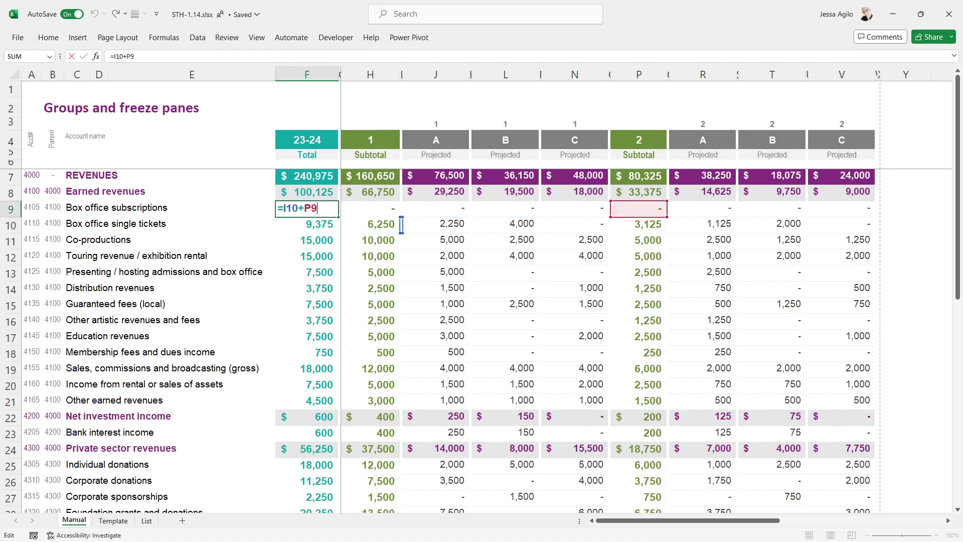
drag(402, 224, 373, 211)
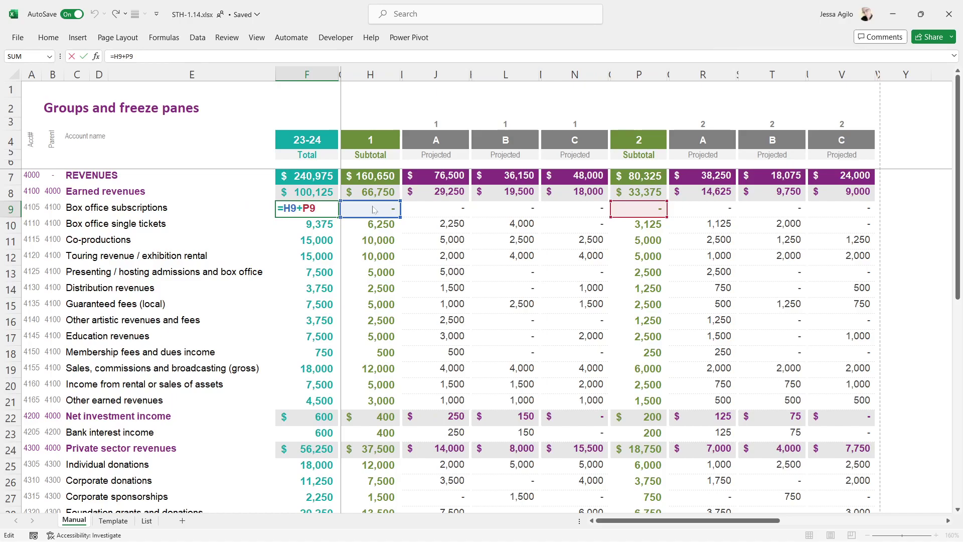
key(Return)
key(Up)
drag(340, 218, 334, 407)
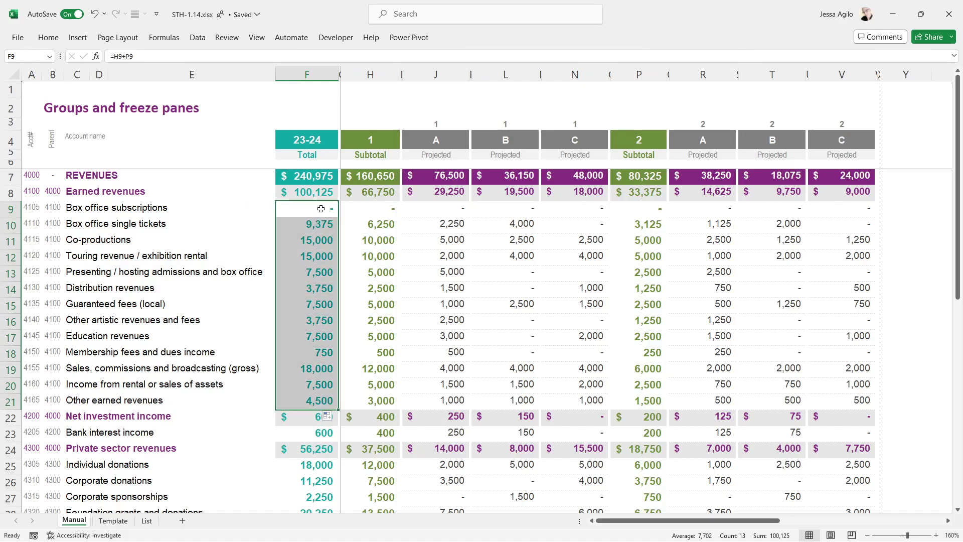
click(304, 212)
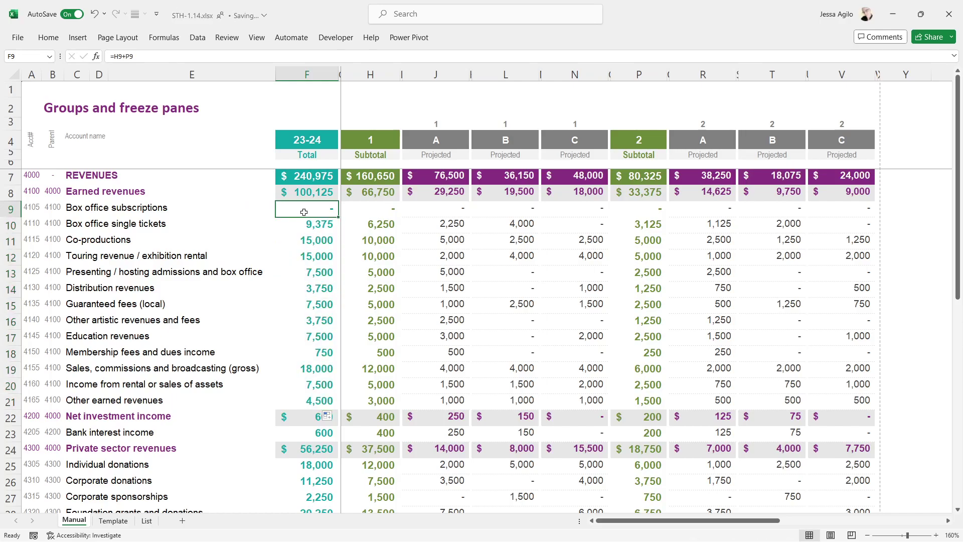
key(ctrl+c)
Step: Paste the total formula into F23, F25:F30 and the public revenue rows F32:F35
scroll(344, 362, down, 1)
click(324, 383)
key(ctrl+v)
scroll(328, 337, down, 2)
drag(326, 320, 326, 400)
key(ctrl+v)
scroll(327, 348, down, 2)
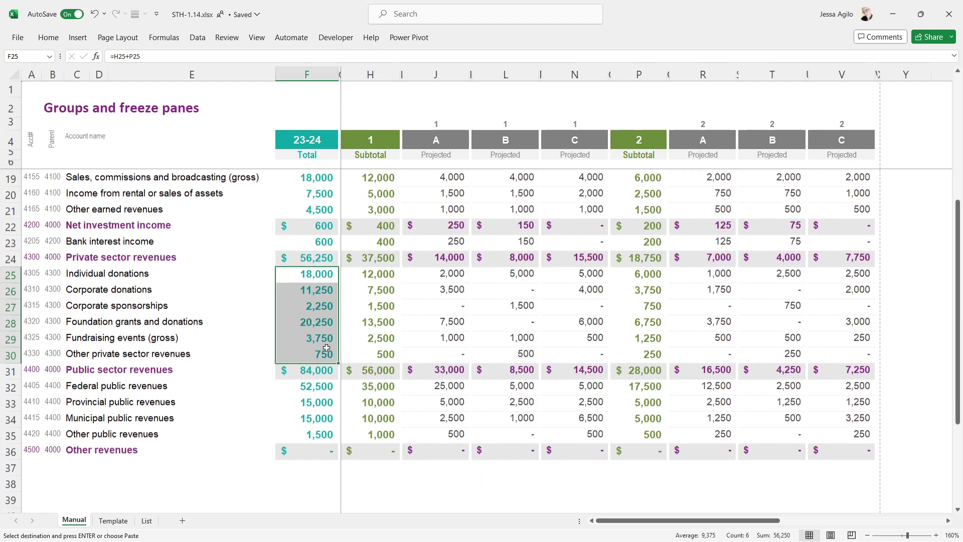
drag(322, 334, 323, 382)
key(ctrl+v)
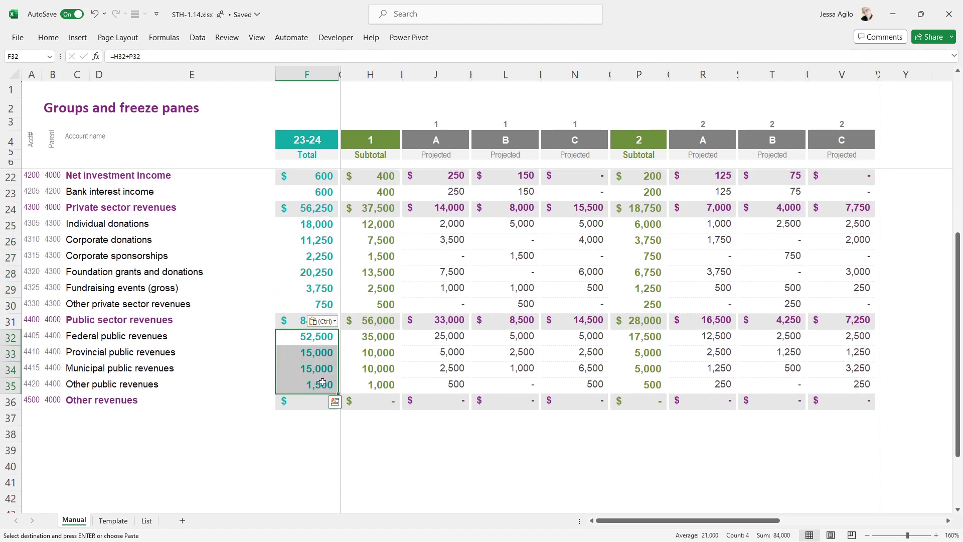
scroll(321, 347, up, 5)
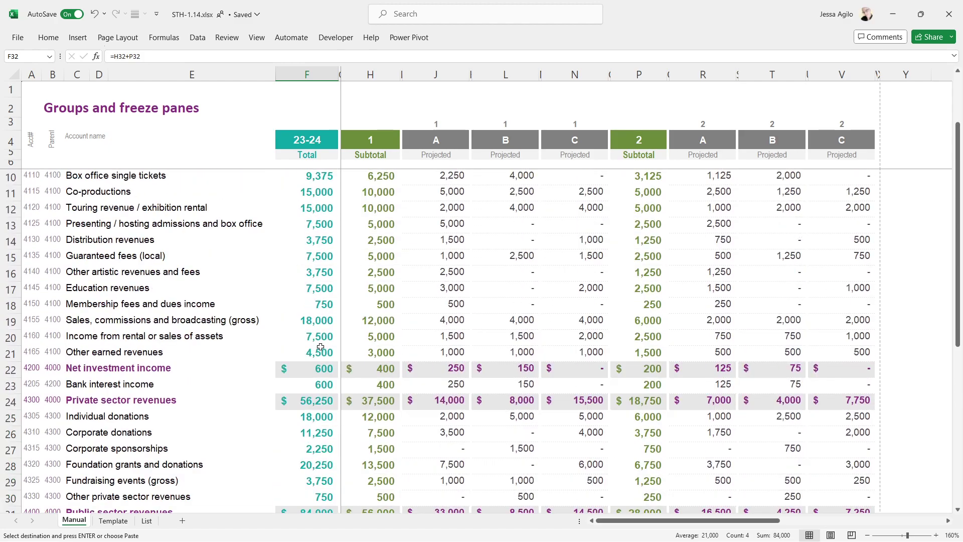
key(Escape)
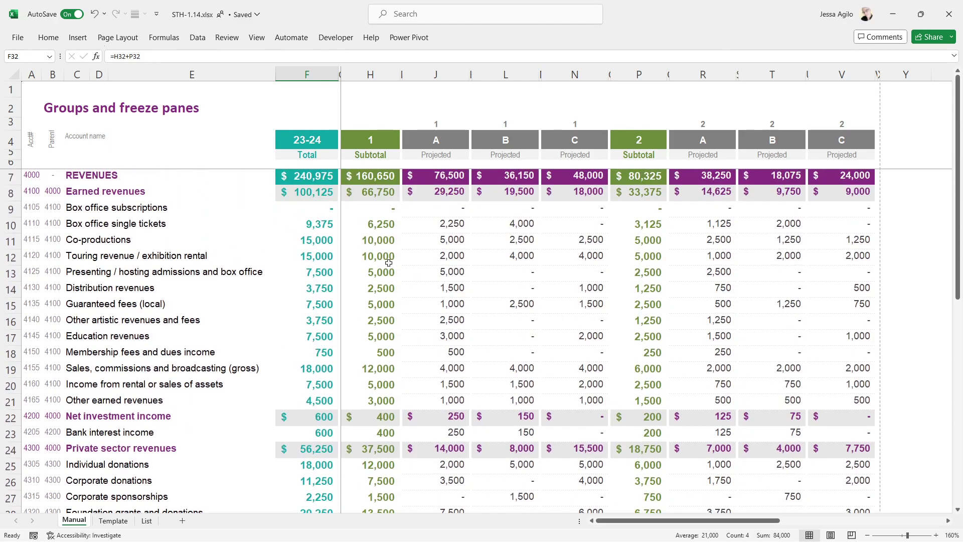
click(389, 262)
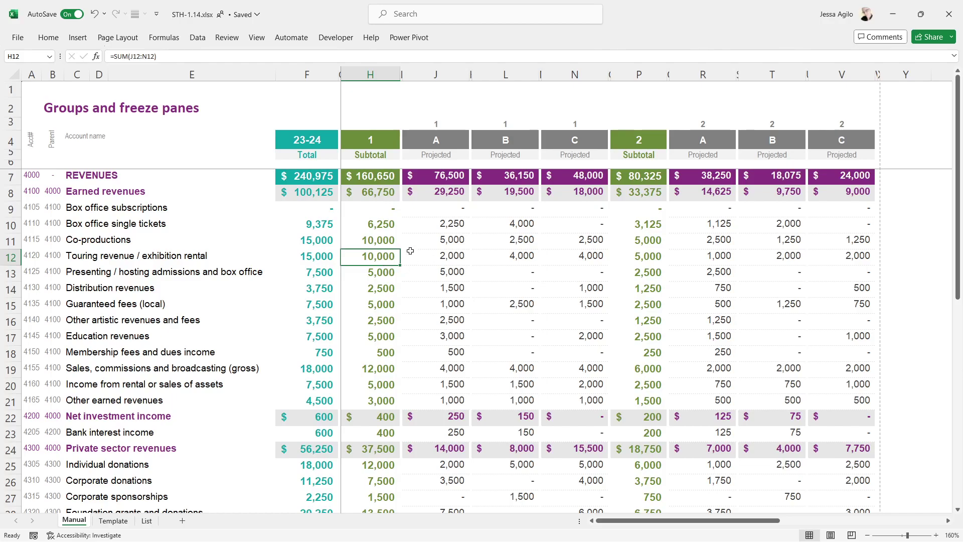
click(317, 206)
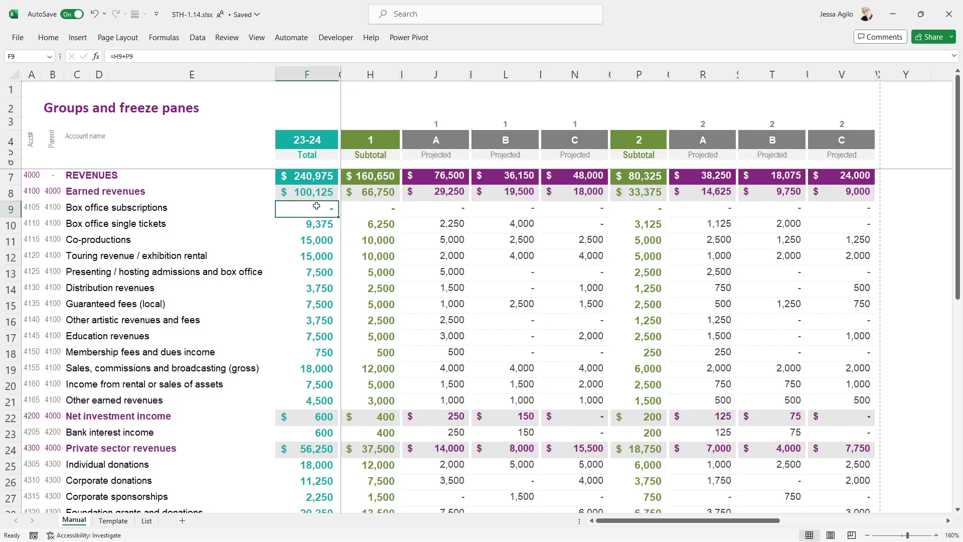
text(=H9+P9)
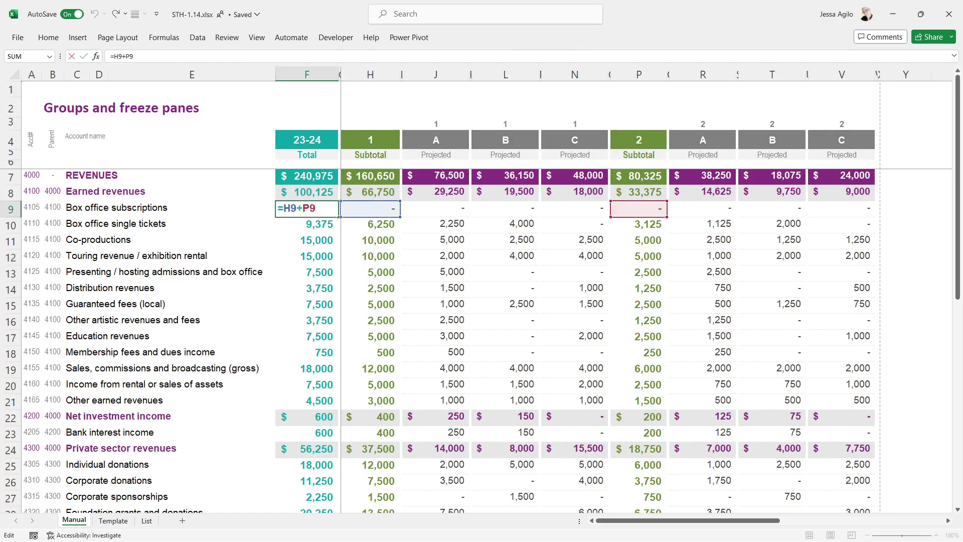
key(Return)
click(325, 276)
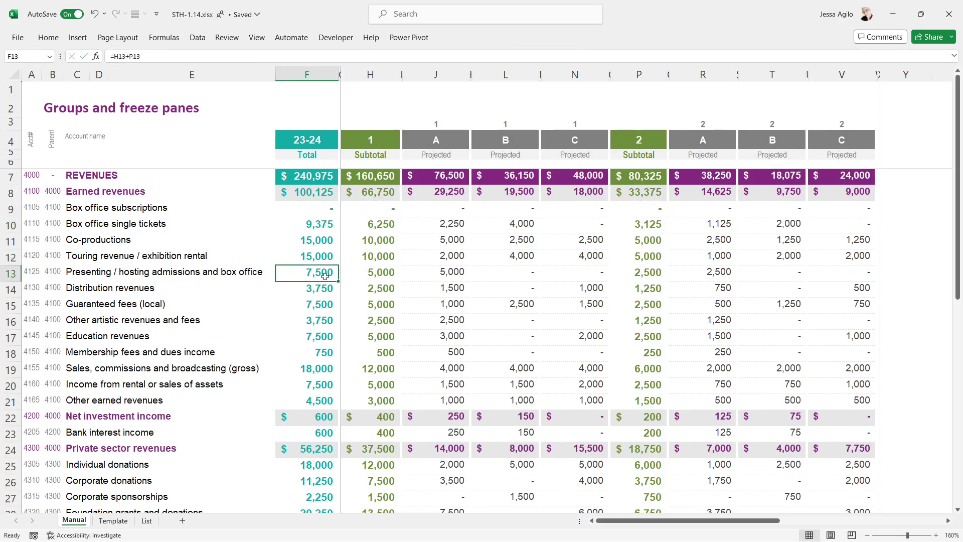
text(=H13+P13)
key(Return)
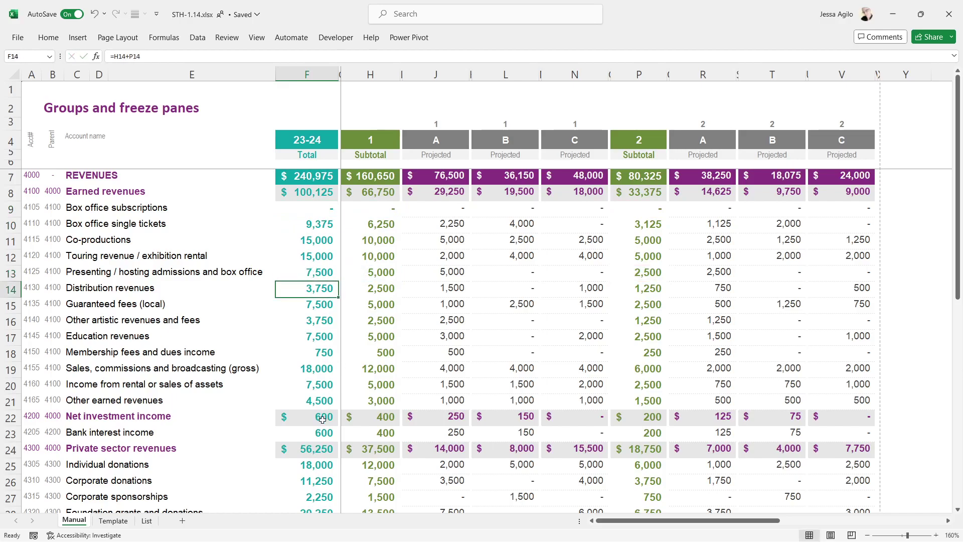
click(439, 195)
key(alt+equal)
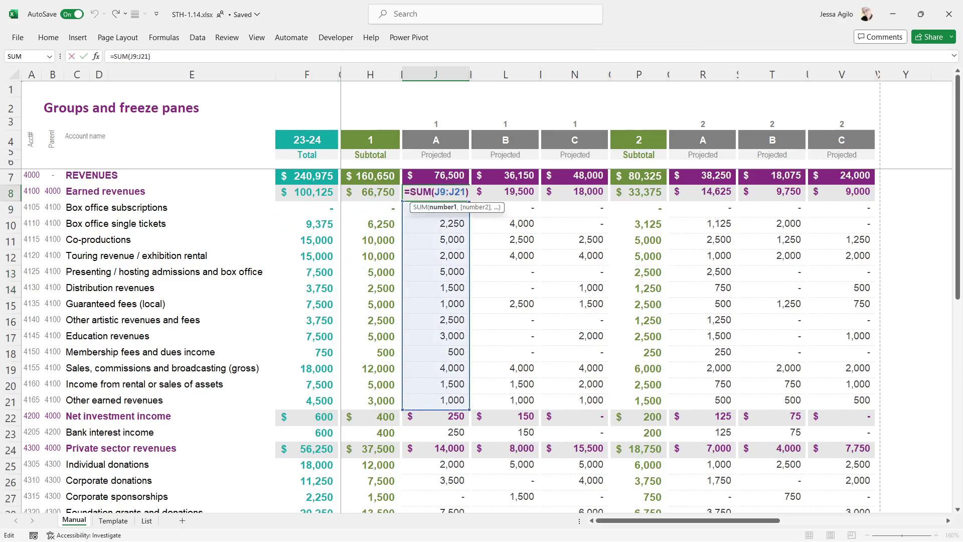
key(Return)
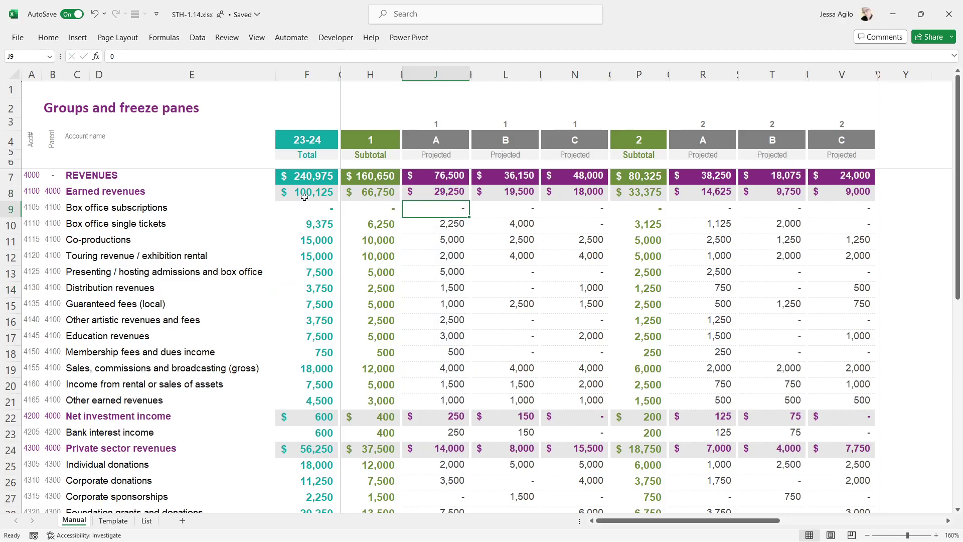
click(305, 203)
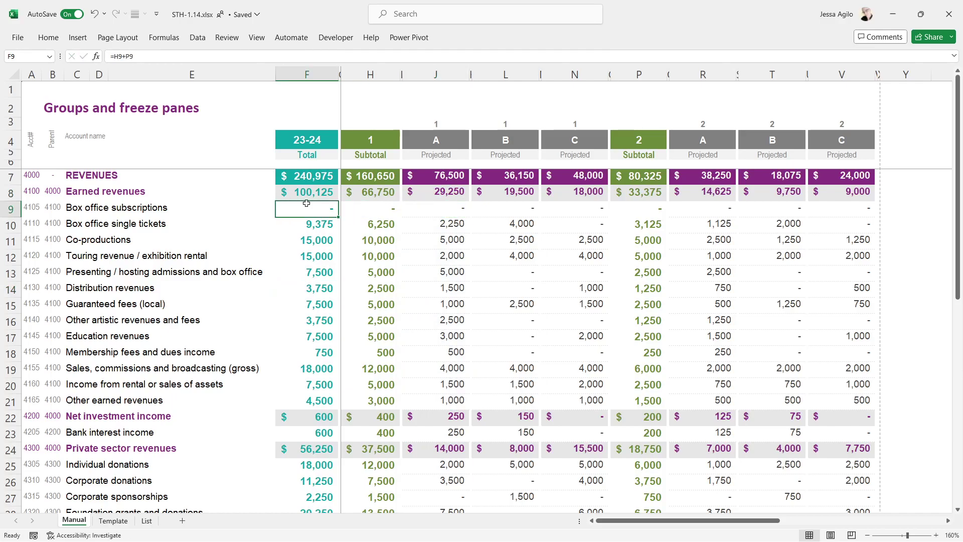
double_click(309, 207)
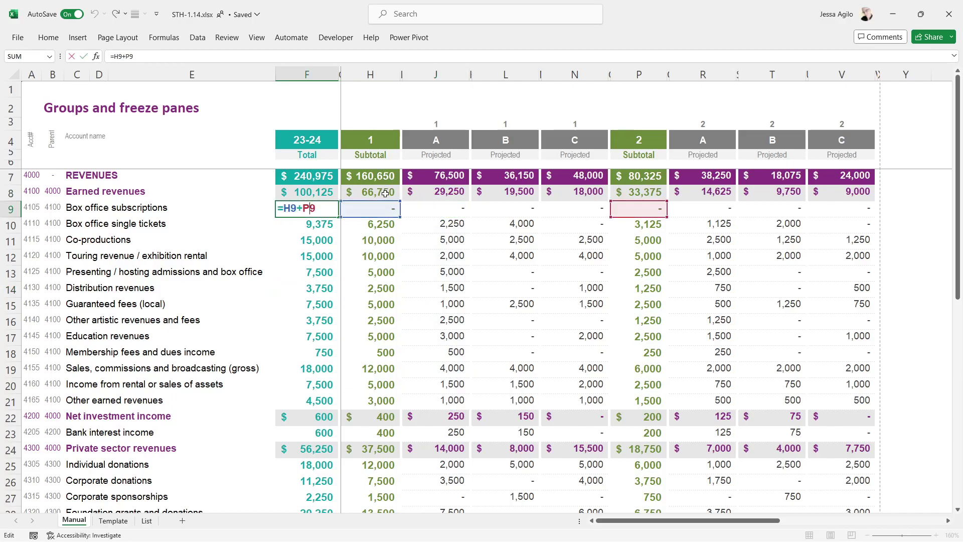
key(Return)
double_click(312, 449)
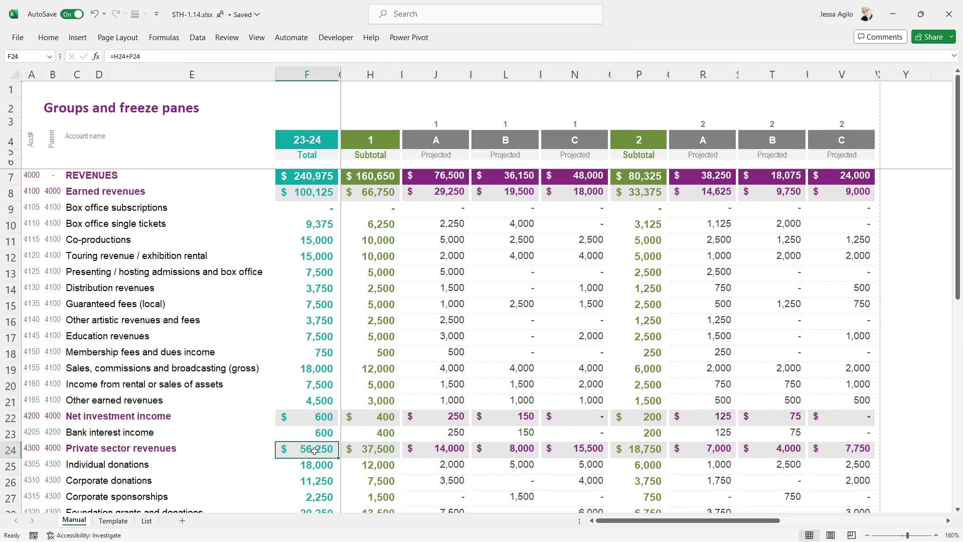
key(Return)
scroll(351, 353, down, 3)
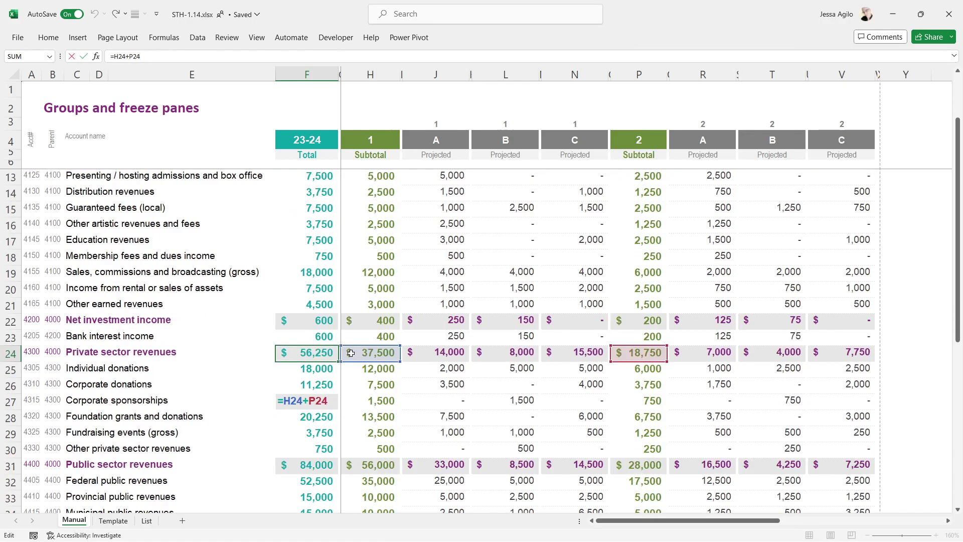
double_click(311, 416)
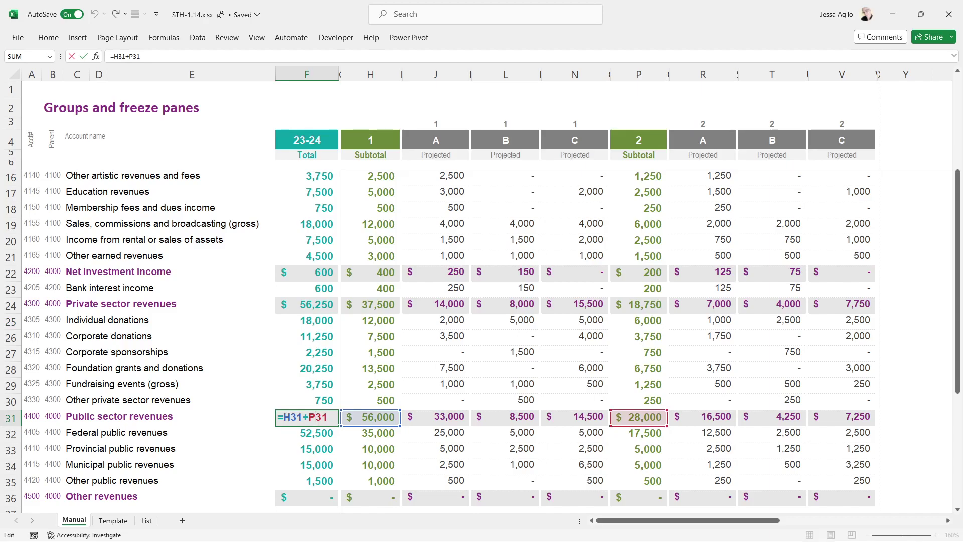
key(Return)
scroll(332, 362, up, 3)
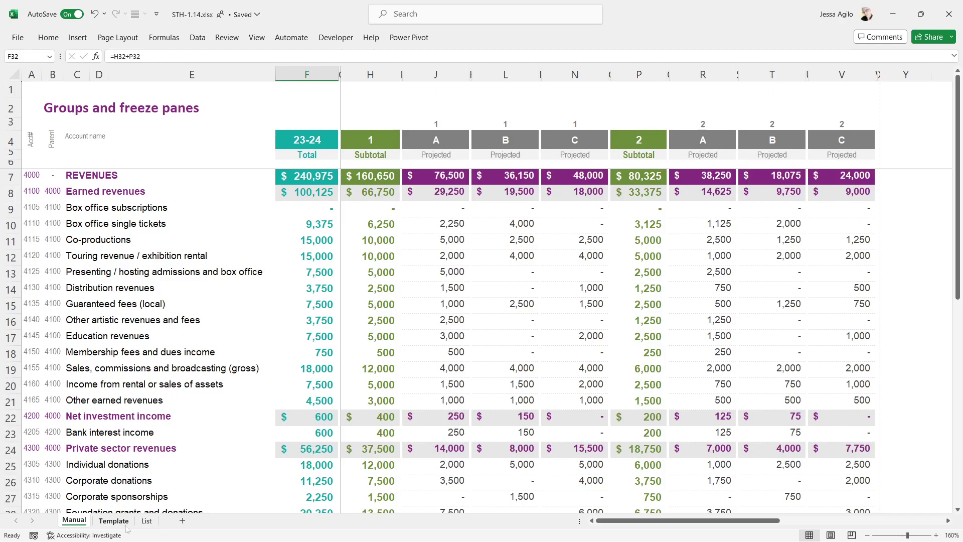
Step: Select the entire Manual worksheet from A1 and show the Data ribbon
click(32, 88)
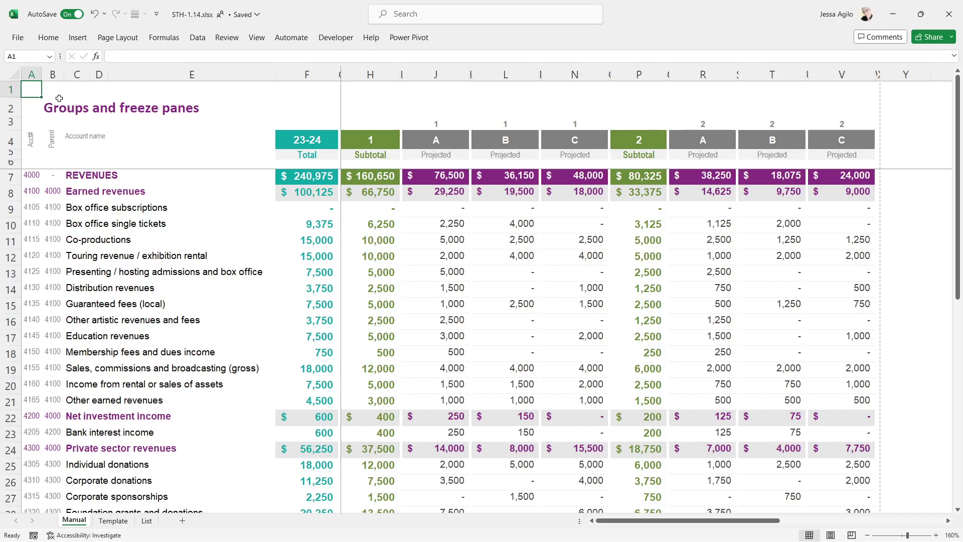
click(13, 74)
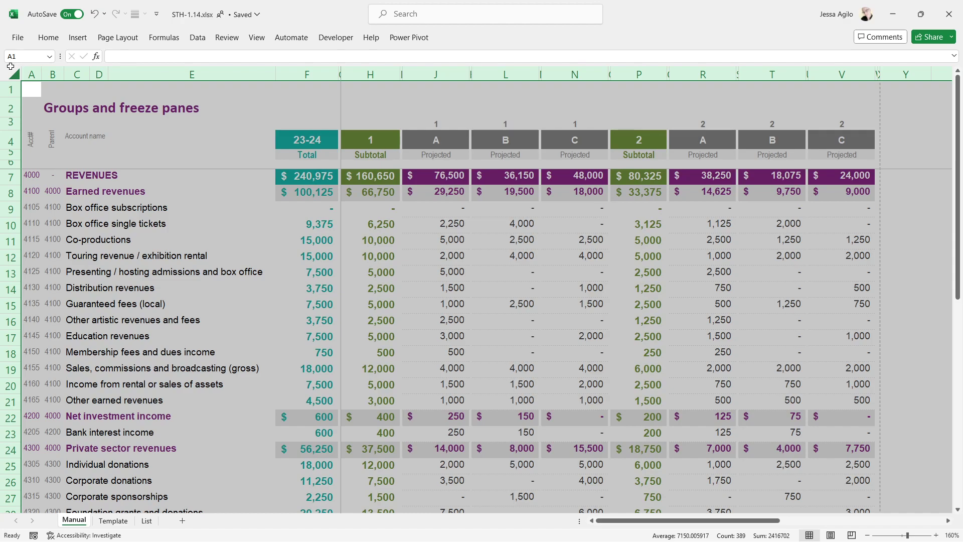
click(197, 37)
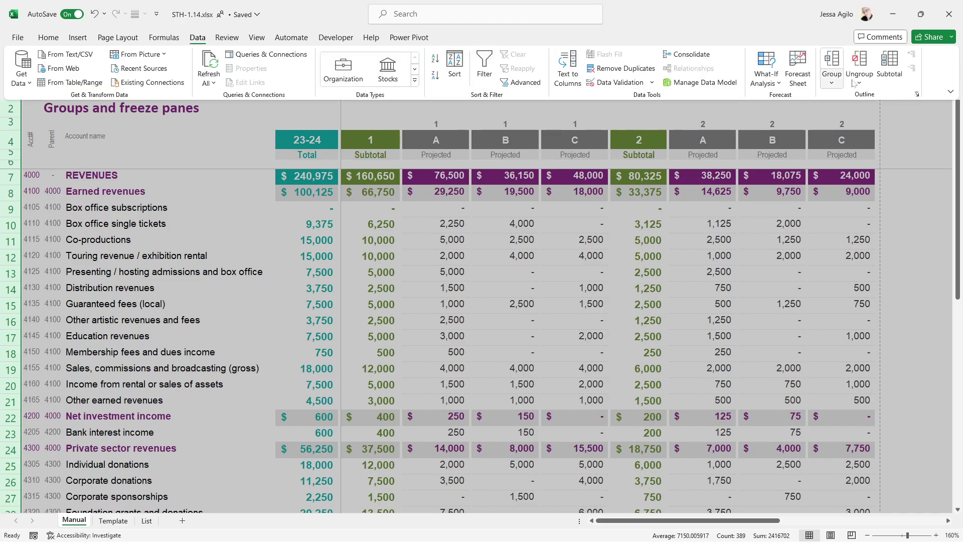
Step: Apply Auto Outline to the whole budget to create the row and column groupings
click(835, 86)
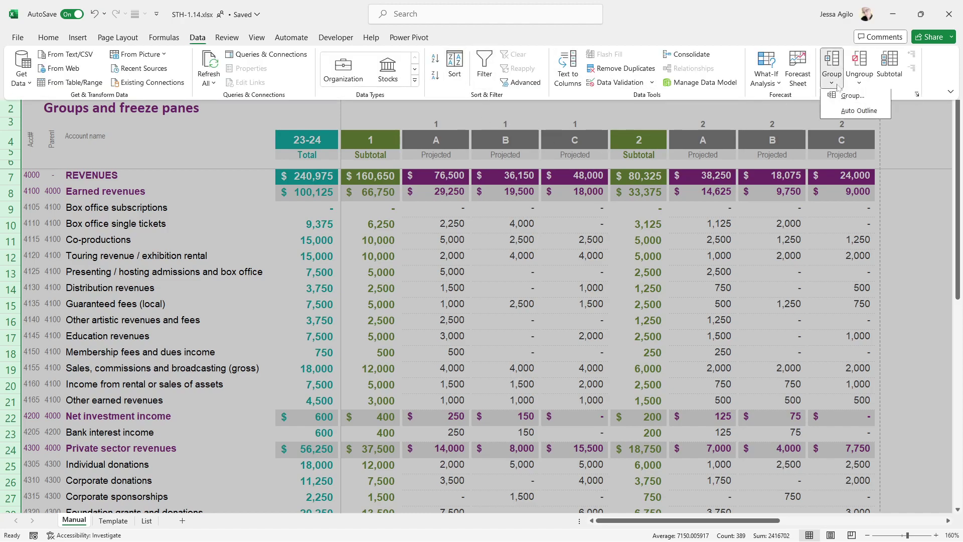
click(858, 112)
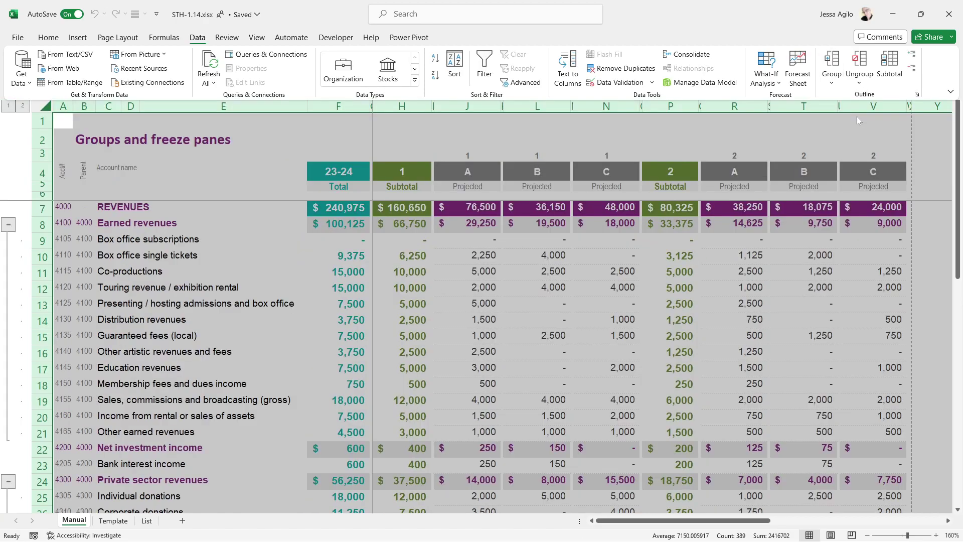
click(341, 239)
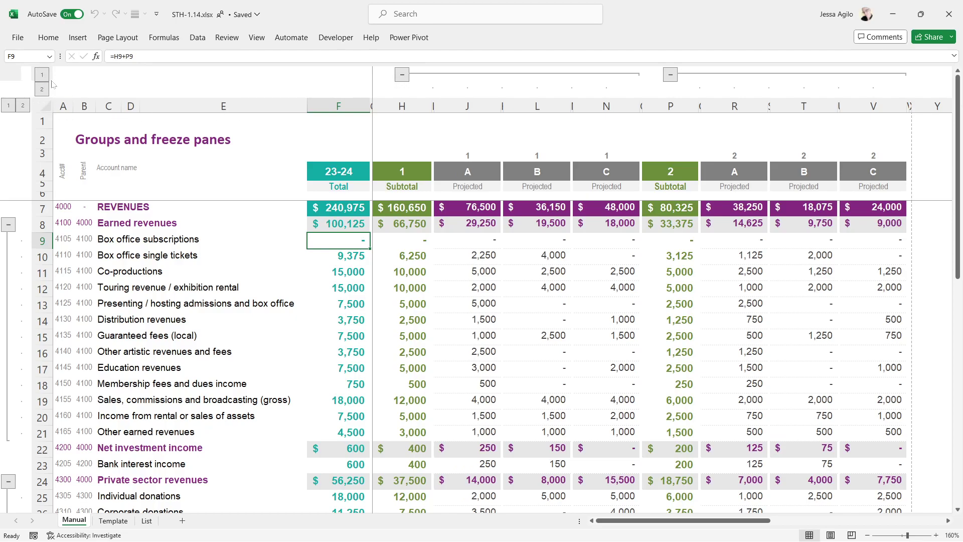
Step: Collapse the columns to the period subtotals, then show the Projected A, B, C columns again
click(21, 56)
click(42, 76)
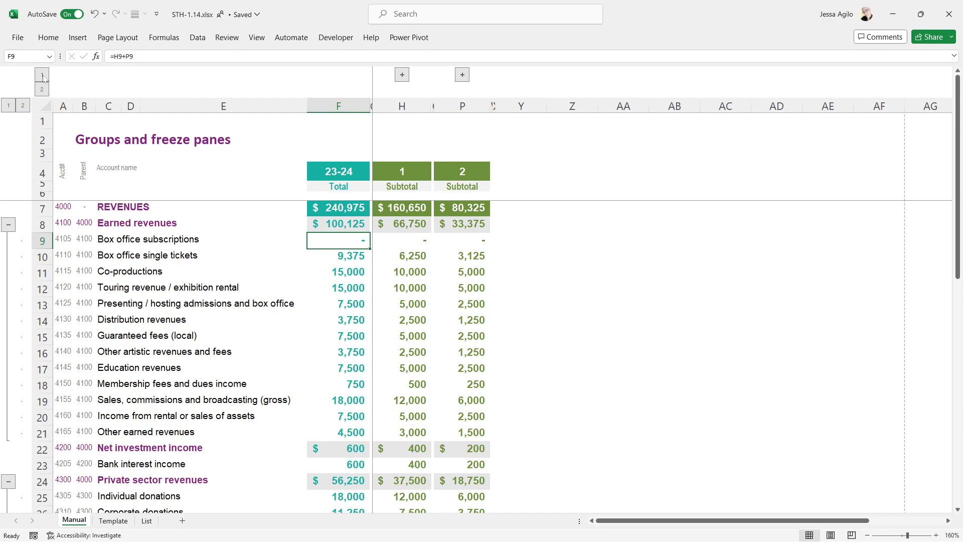
click(41, 90)
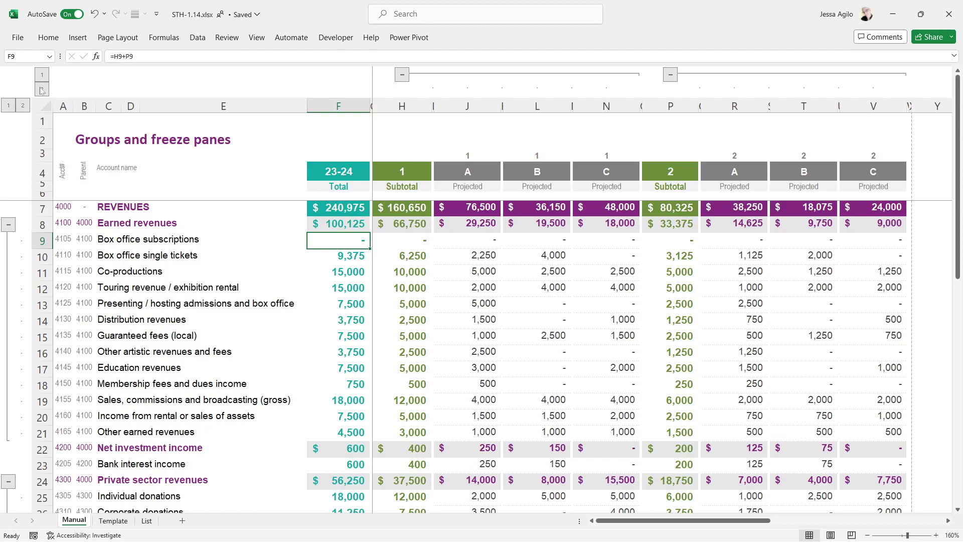
Step: Collapse the rows to summary lines, expand all detail rows, then collapse to summary lines again
click(8, 105)
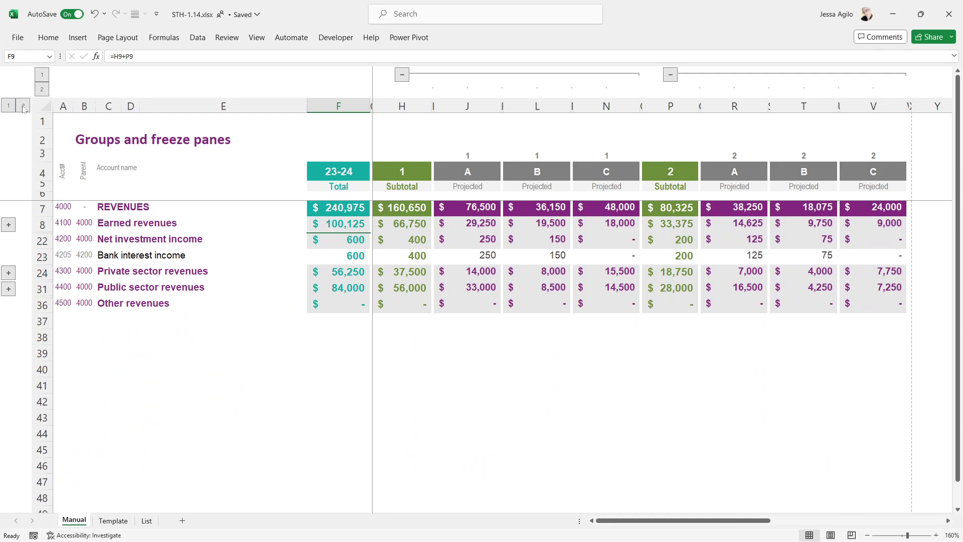
click(23, 106)
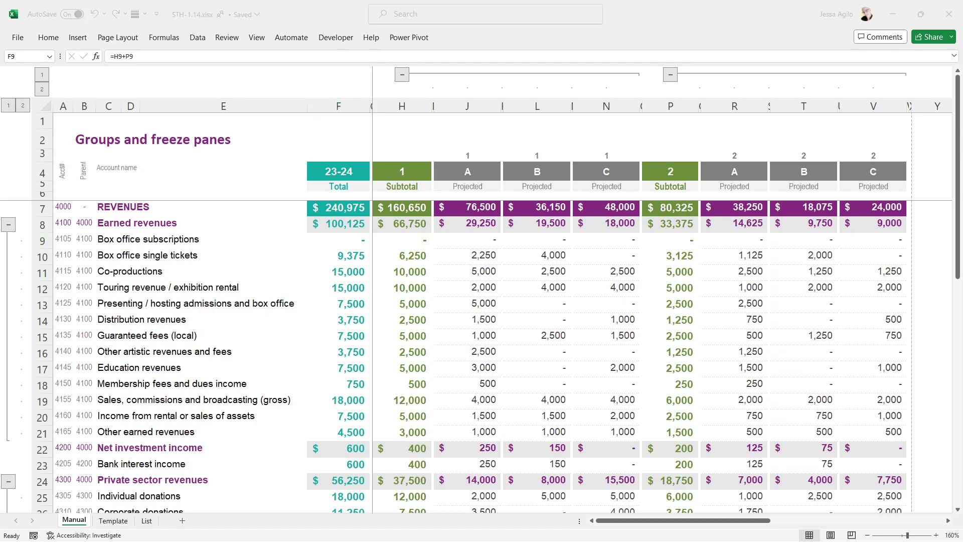
click(9, 107)
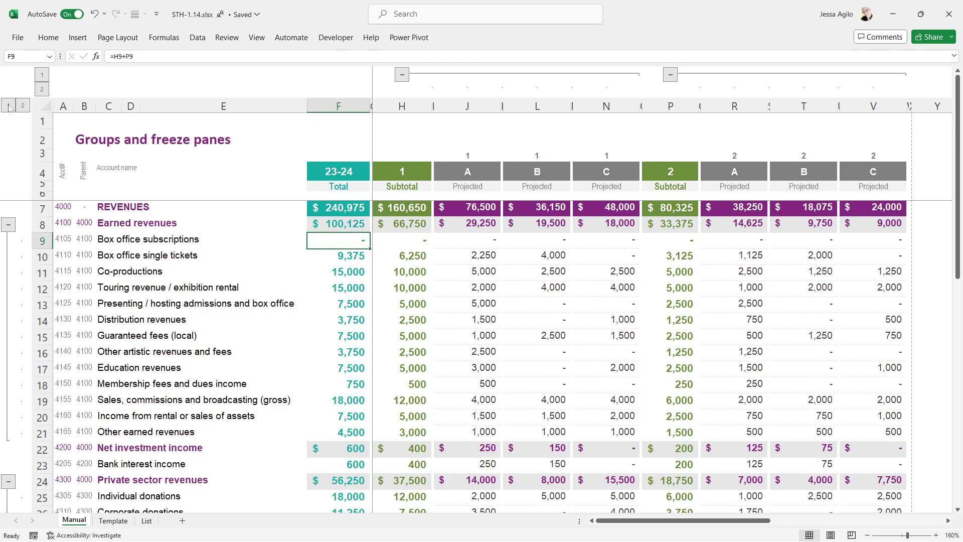
click(9, 107)
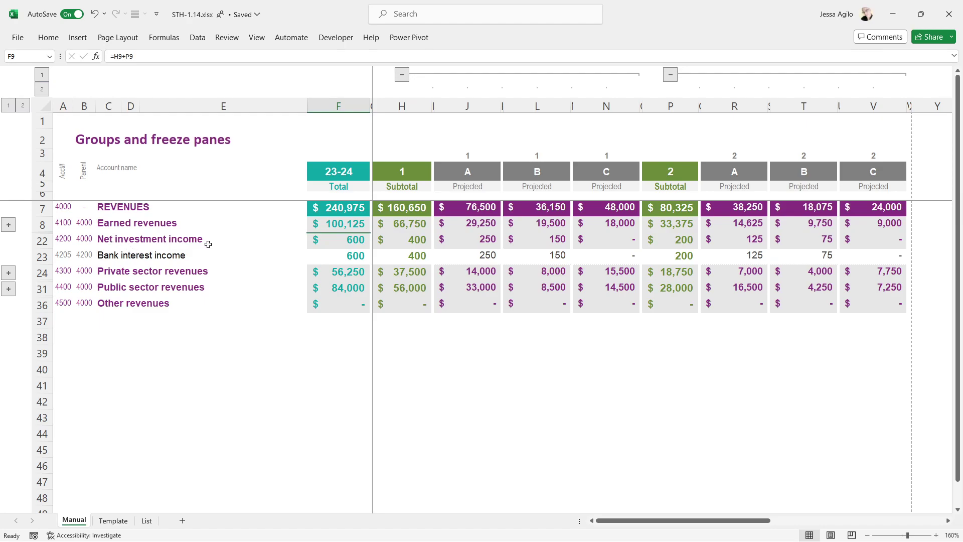
Step: Select row 23, the Bank interest income row
click(89, 260)
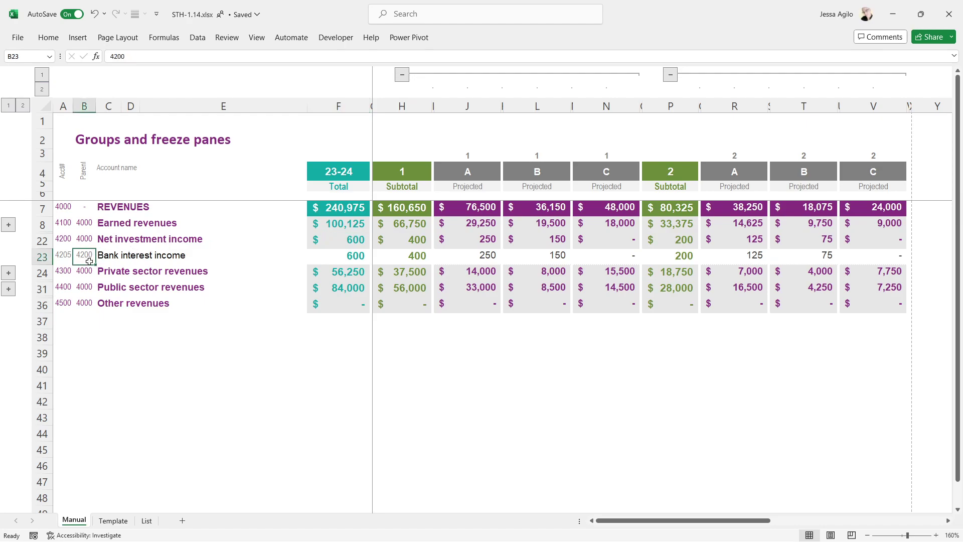
click(60, 238)
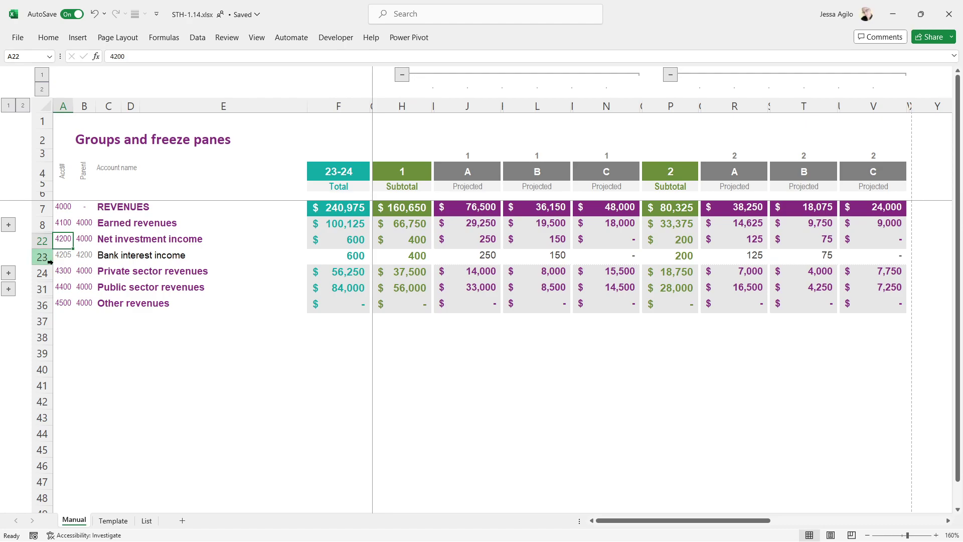
drag(45, 257, 39, 256)
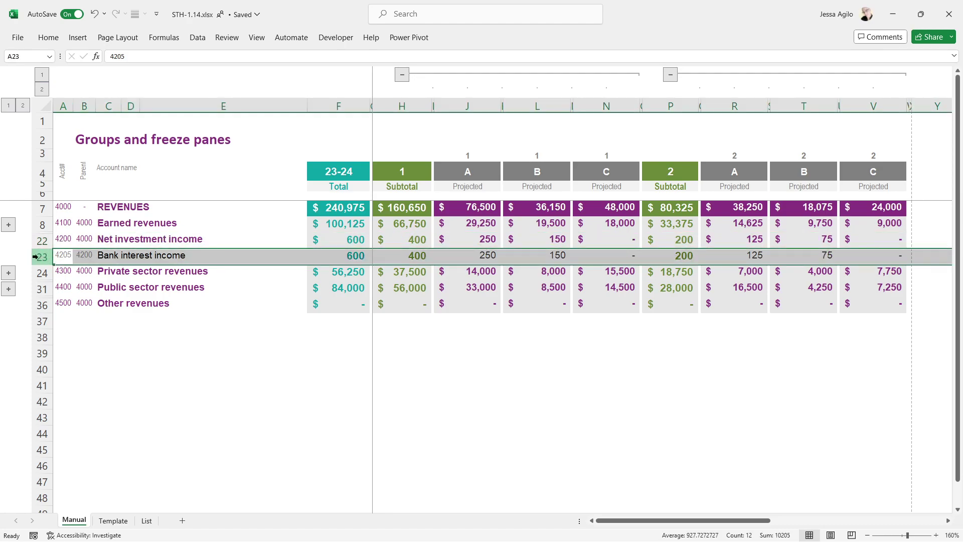
click(36, 242)
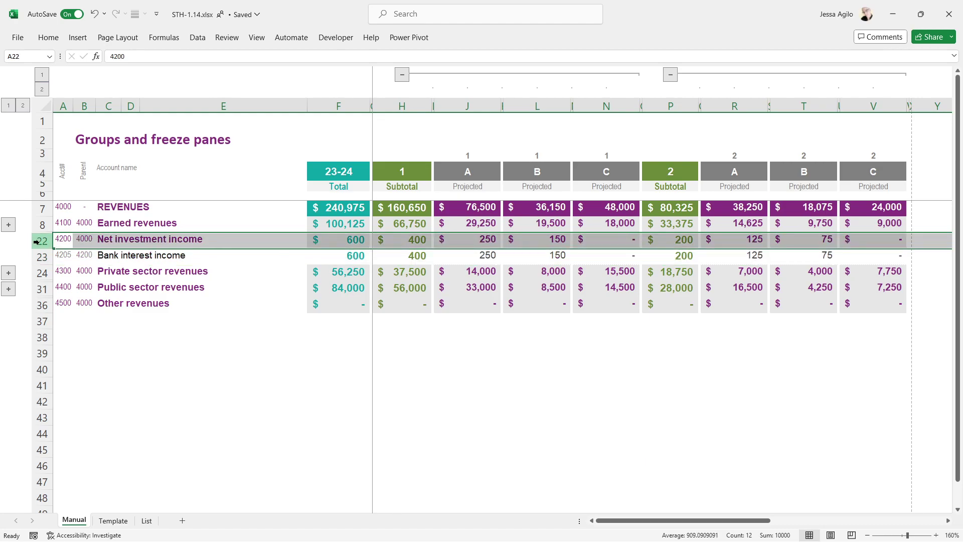
click(36, 255)
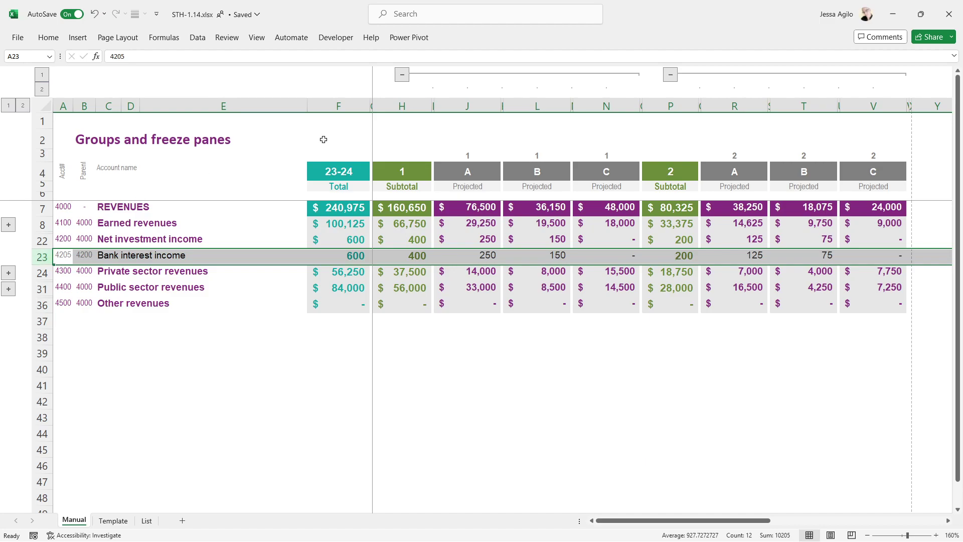
Step: Group row 23 under Net investment income, collapse that group, and clear the selection
click(197, 38)
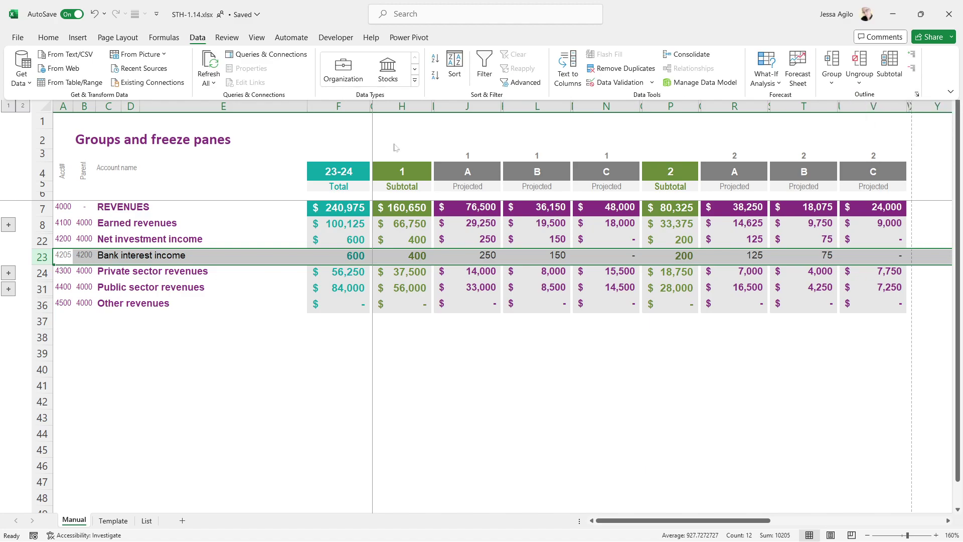
click(826, 58)
click(8, 243)
click(9, 241)
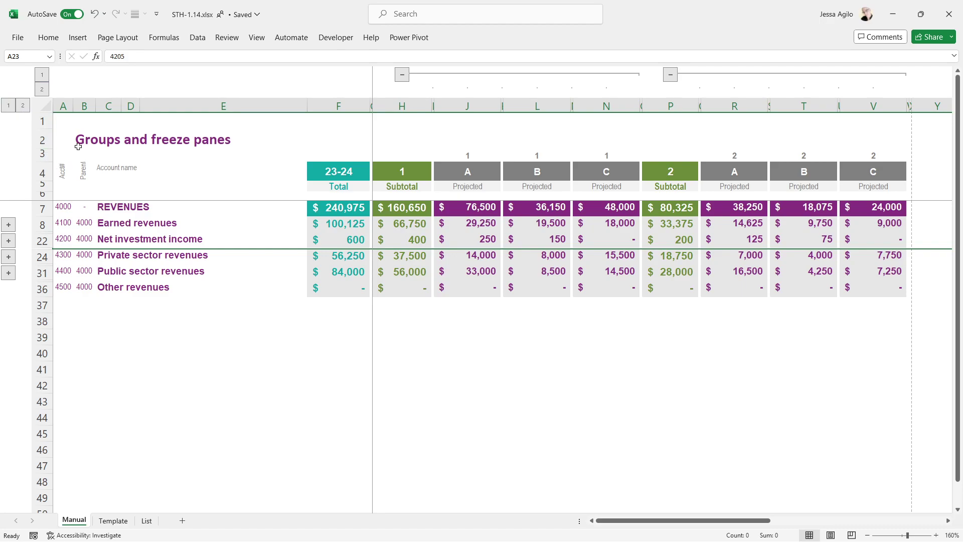
click(144, 335)
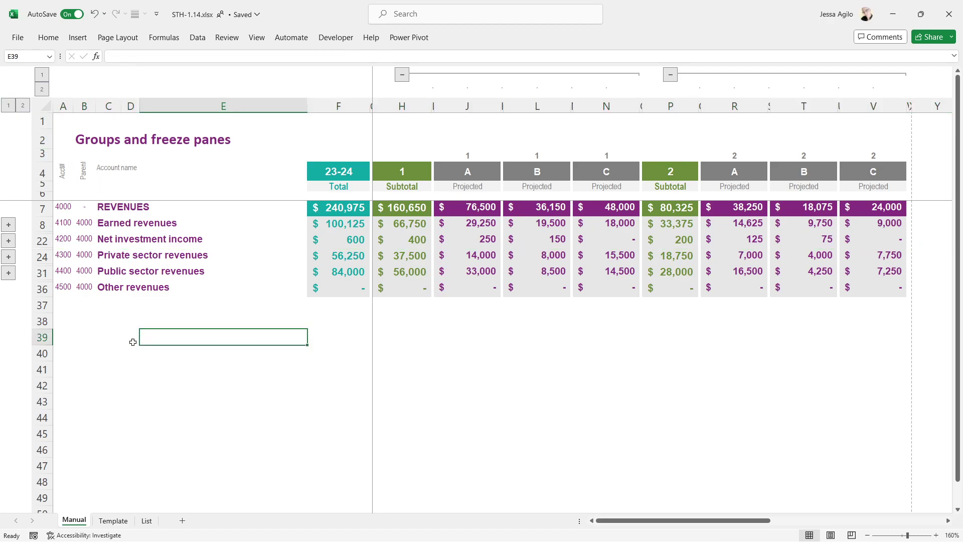
drag(131, 221, 139, 279)
drag(106, 206, 104, 287)
click(123, 332)
click(22, 106)
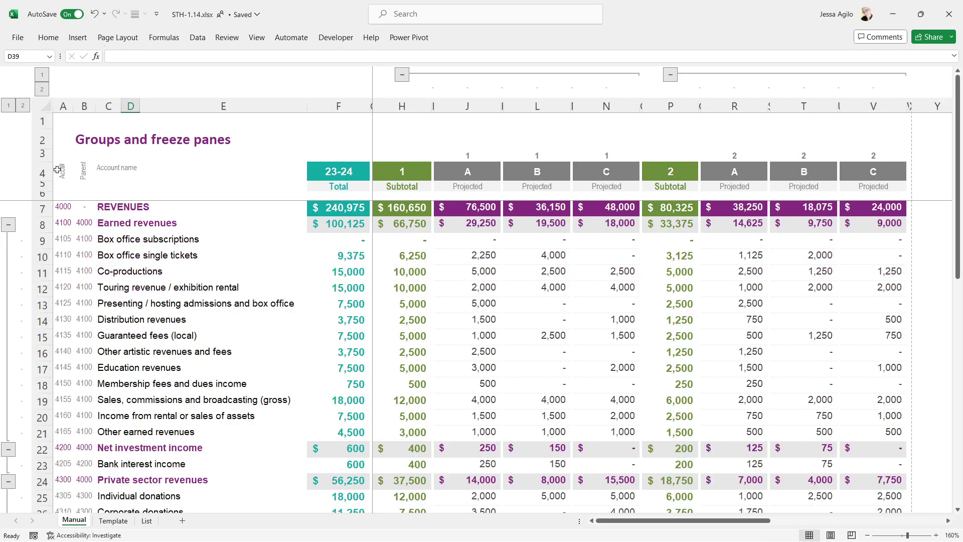
scroll(86, 275, down, 3)
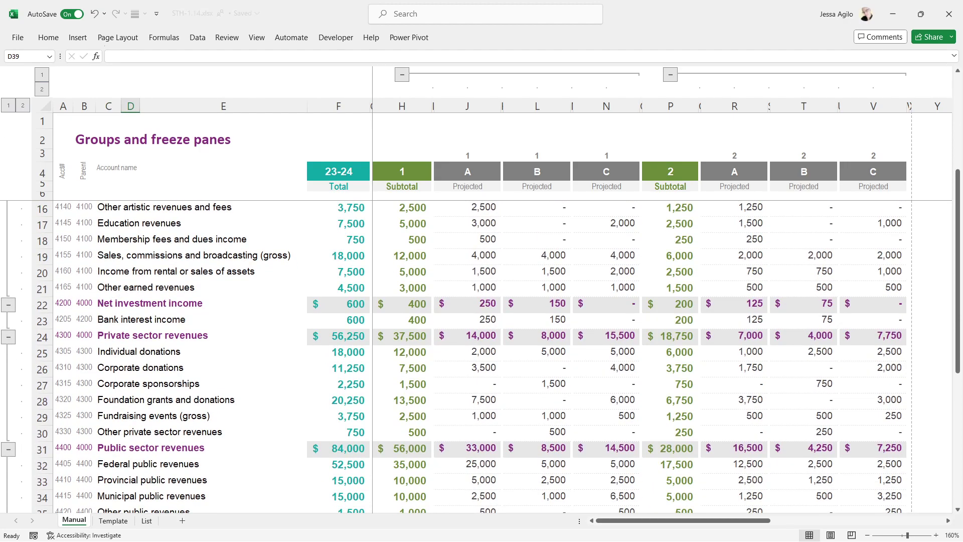
click(8, 105)
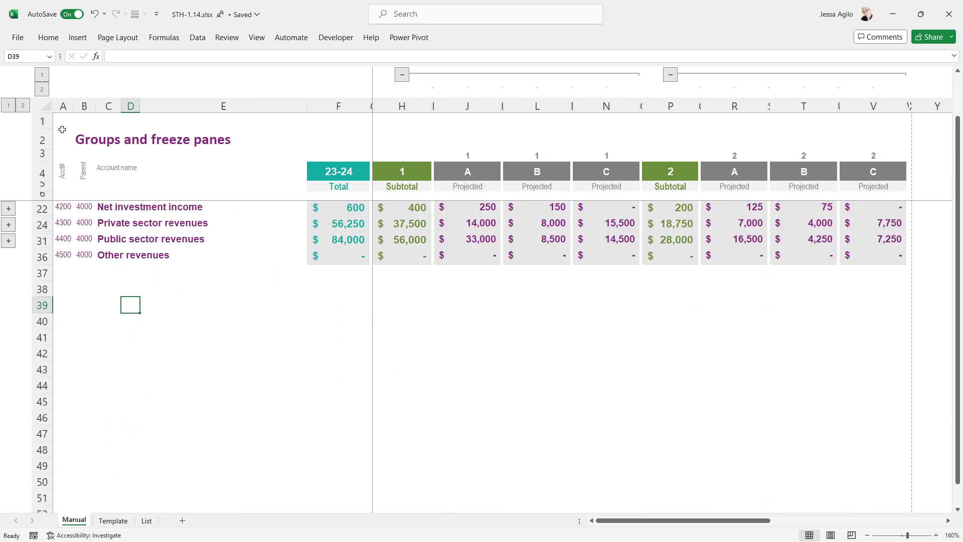
scroll(145, 222, up, 2)
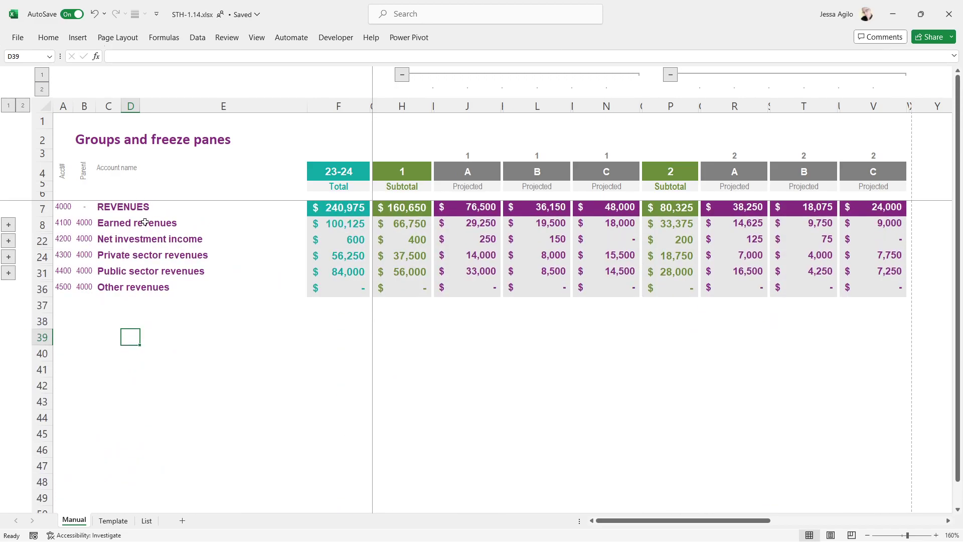
click(46, 289)
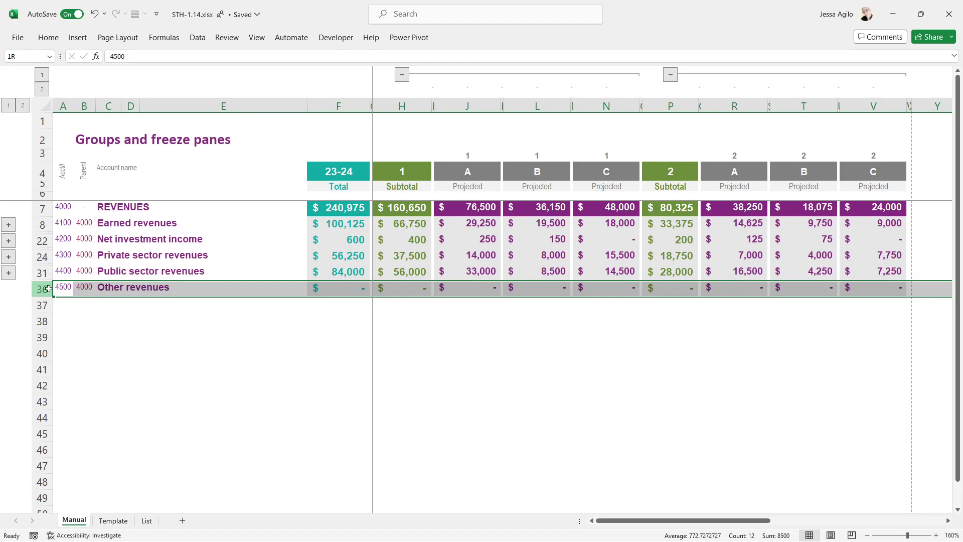
Step: Group rows 8–36 under REVENUES as a third row level and collapse to REVENUES only
drag(47, 289, 34, 227)
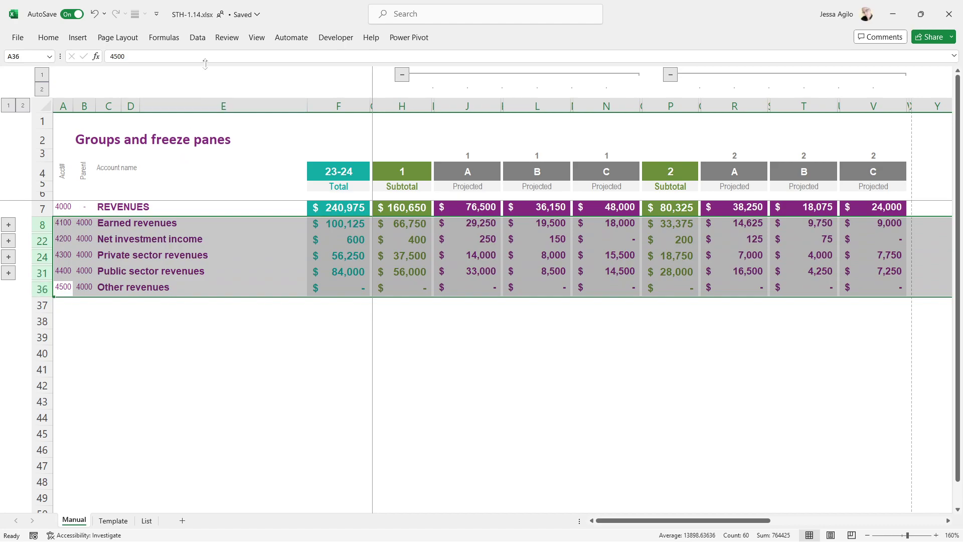
click(196, 38)
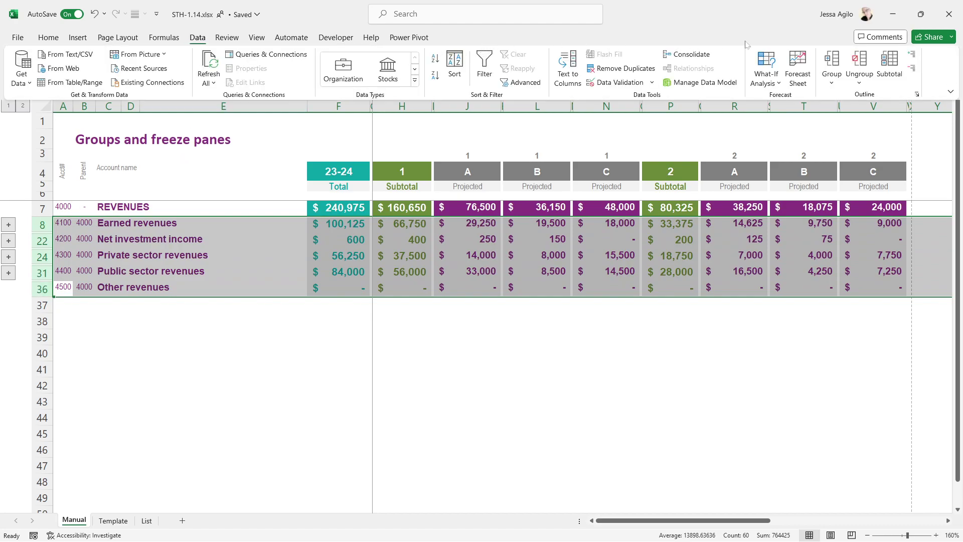
click(832, 61)
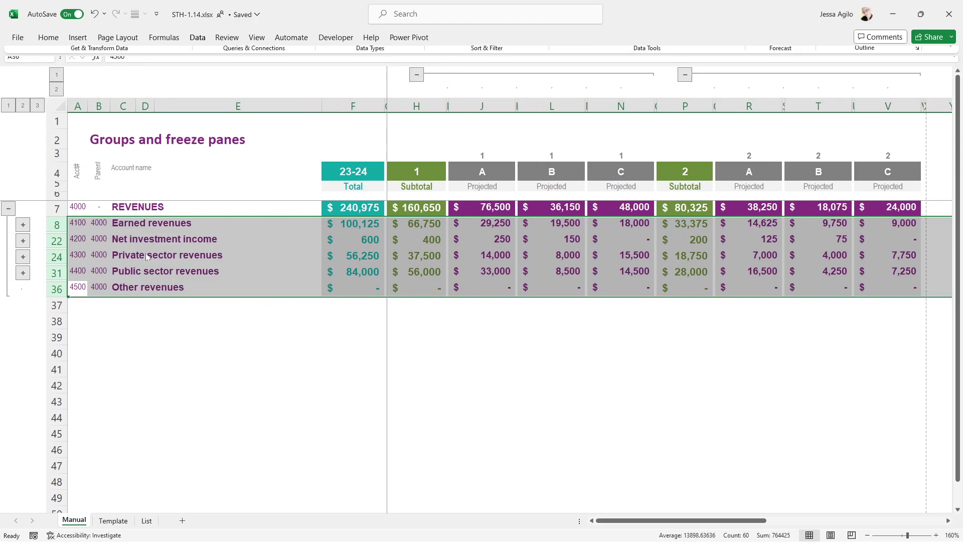
click(8, 105)
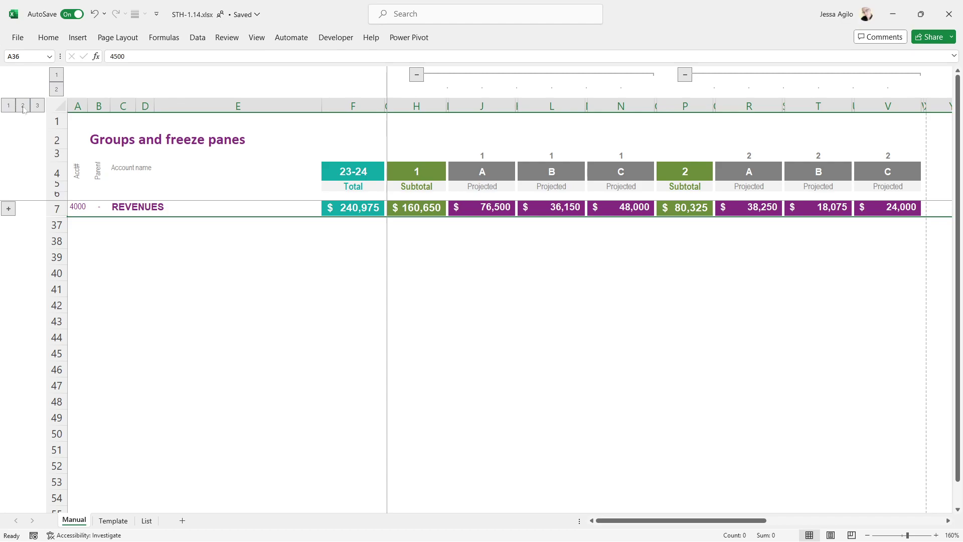
Step: Step through row outline levels 2, 3 and 1, then collapse columns to Total and Subtotals
click(23, 107)
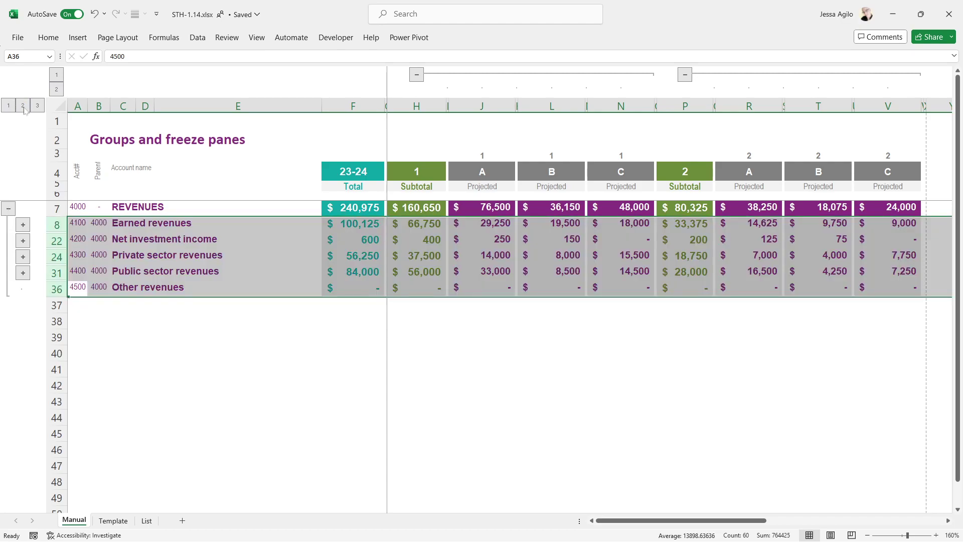
click(36, 106)
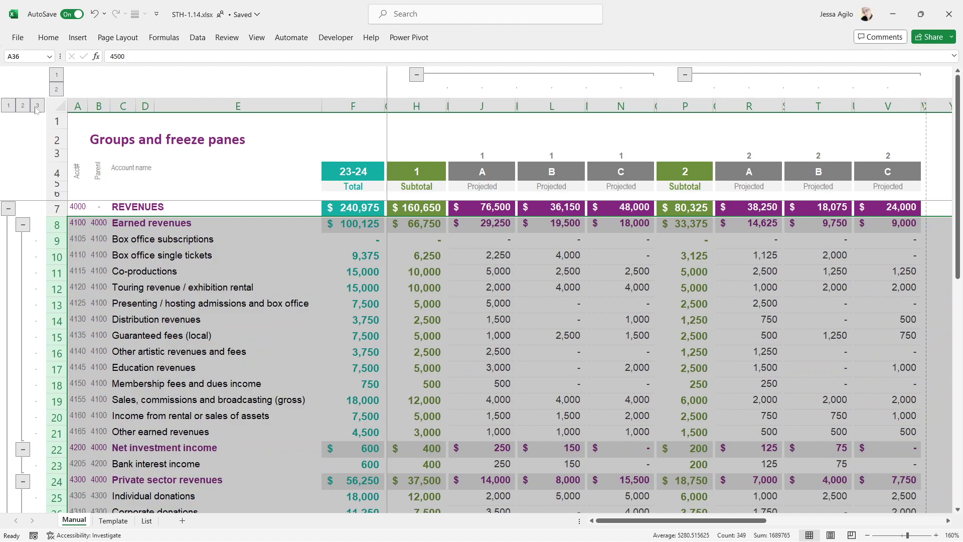
click(8, 106)
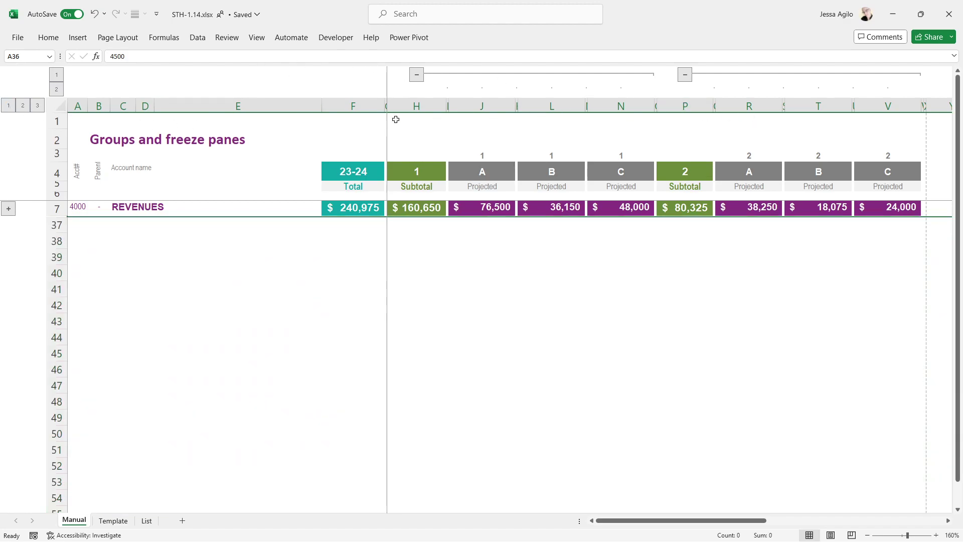
click(60, 73)
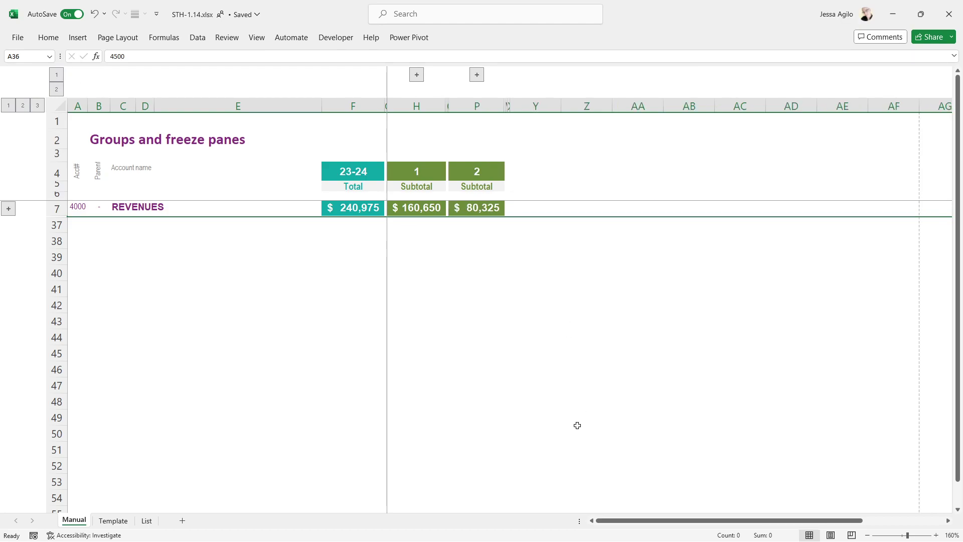
Step: Expand period 2 so its Projected A, B and C columns show beside Subtotal column P
drag(599, 520, 598, 523)
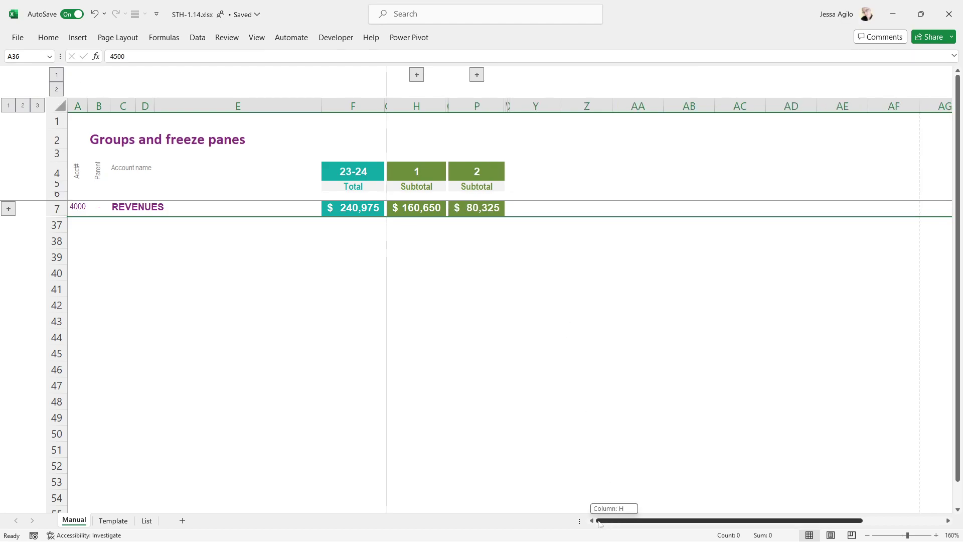
click(489, 107)
drag(489, 111, 387, 110)
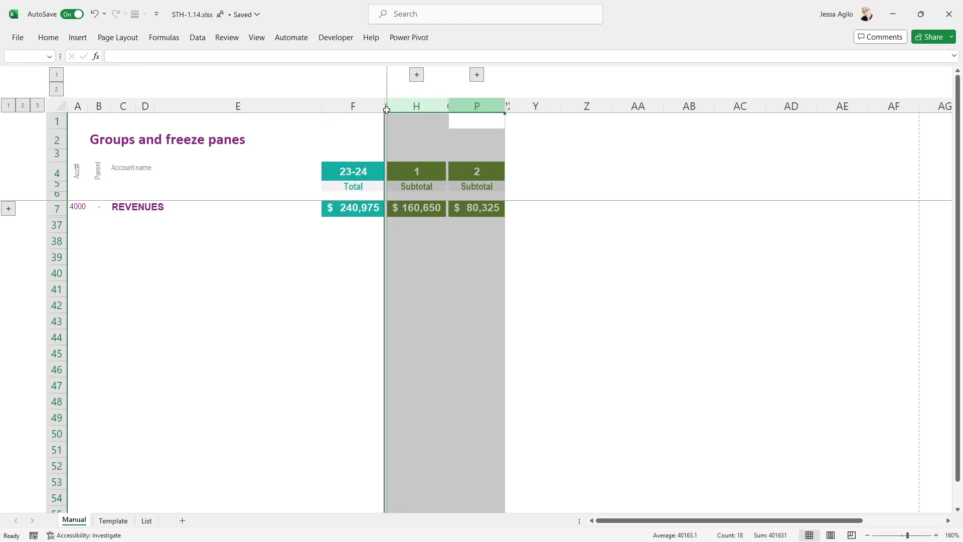
click(477, 75)
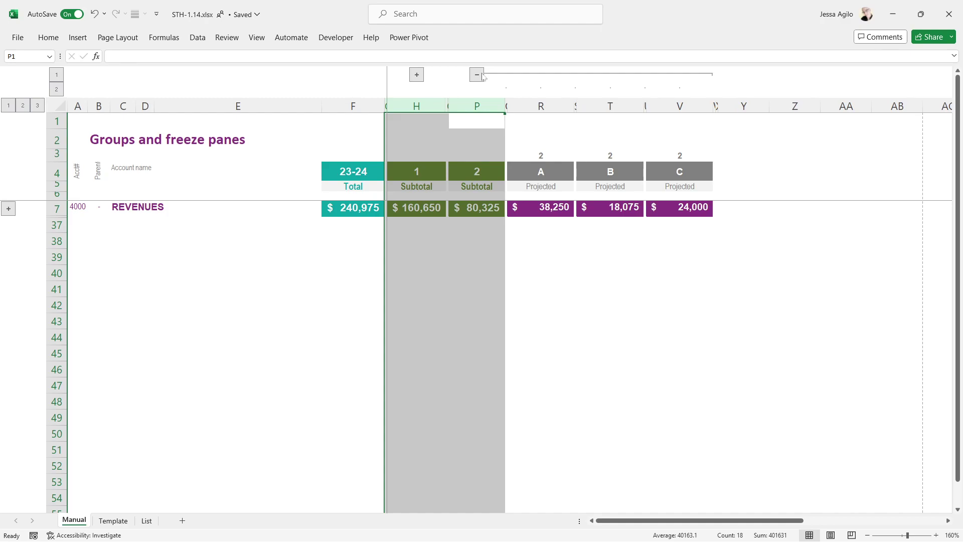
Step: Select columns H through V, spanning both periods' projected and Subtotal columns
click(697, 105)
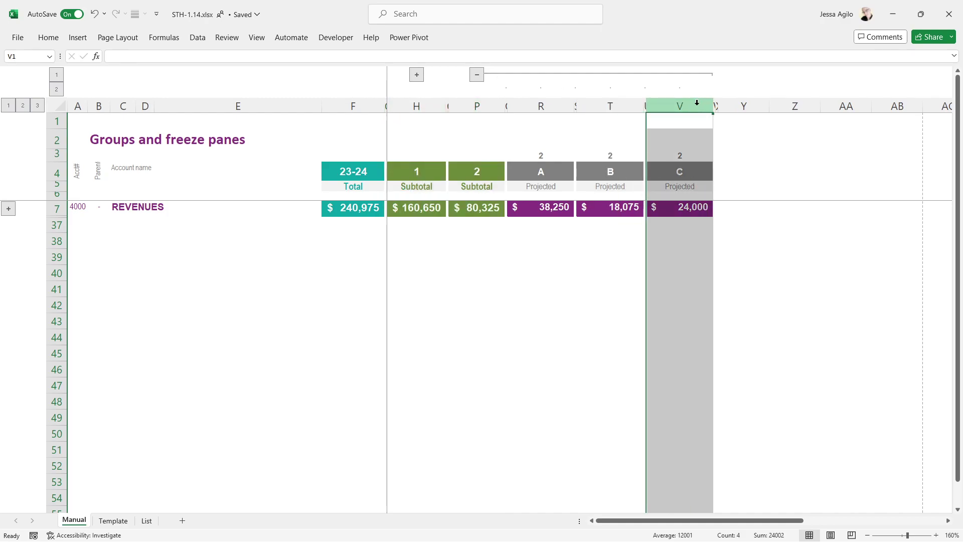
click(486, 105)
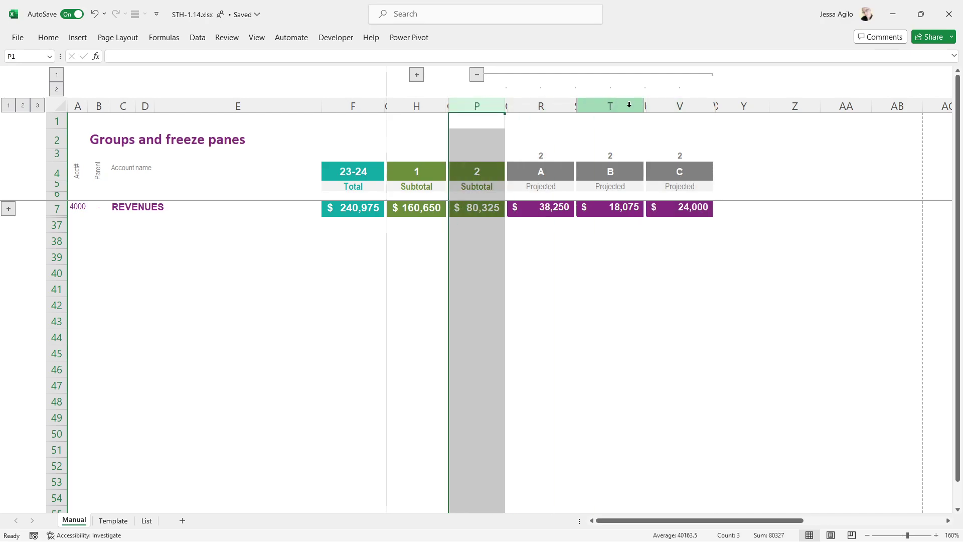
click(680, 106)
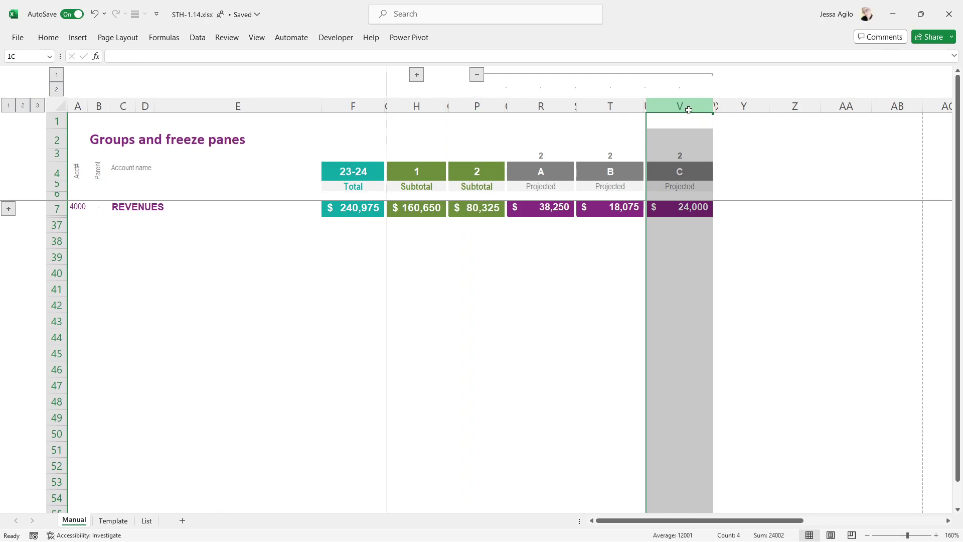
drag(689, 109, 387, 108)
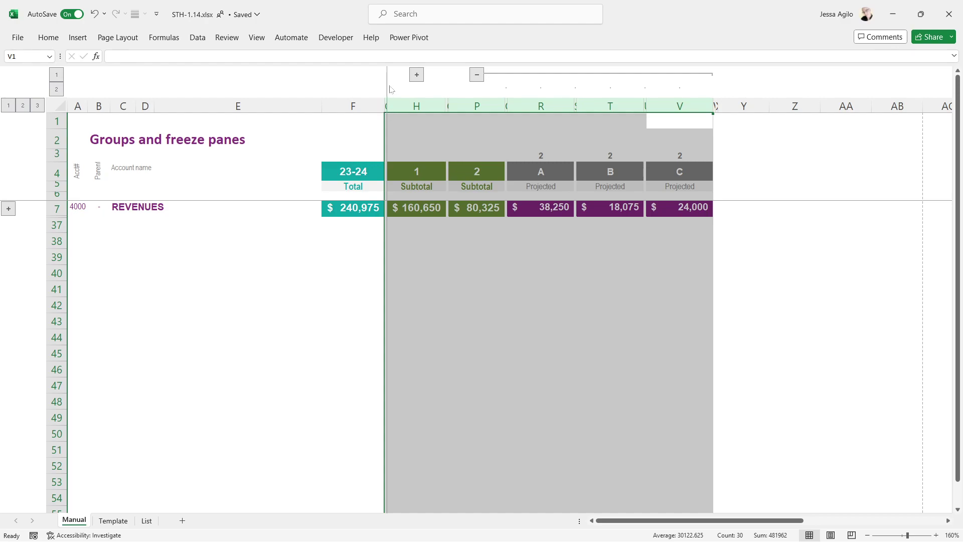
Step: Group columns H–V as a third column level, collapse to the 23-24 Total only, and deselect
click(197, 38)
click(831, 65)
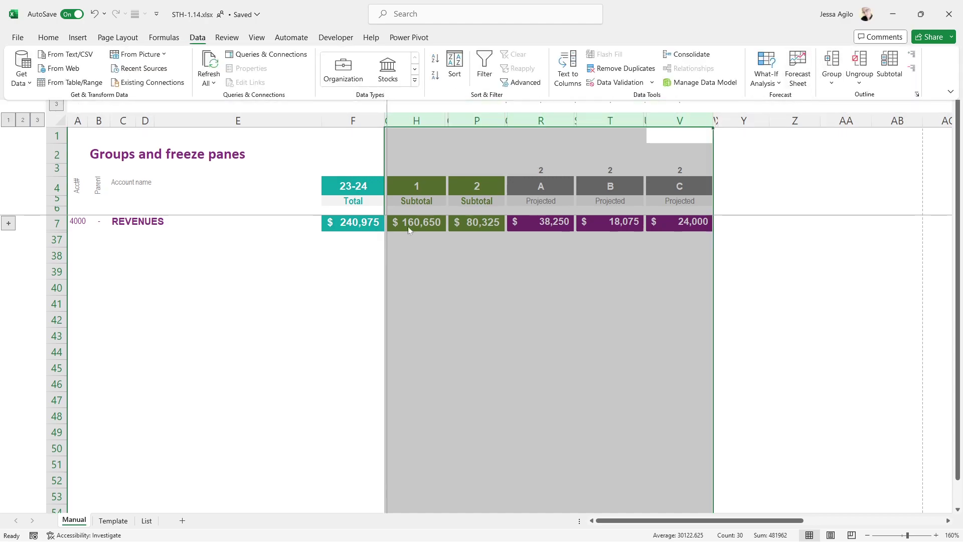
click(57, 75)
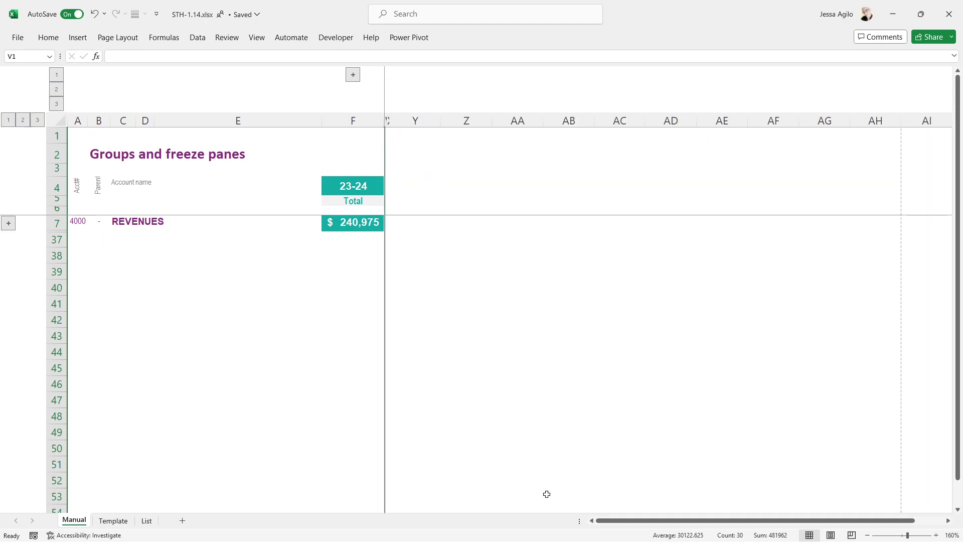
click(147, 255)
click(256, 303)
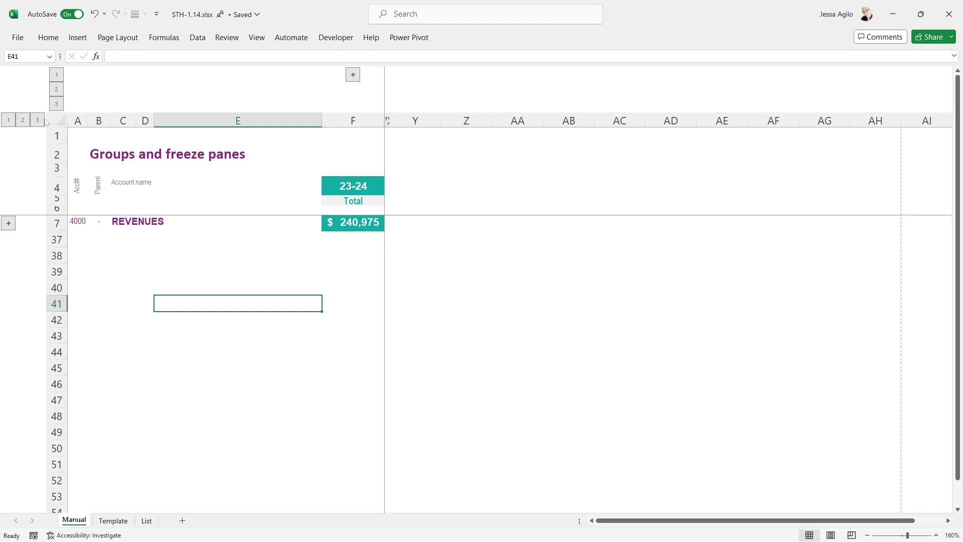
Step: Show the five category rows, Earned revenues through Other revenues, under REVENUES
click(23, 120)
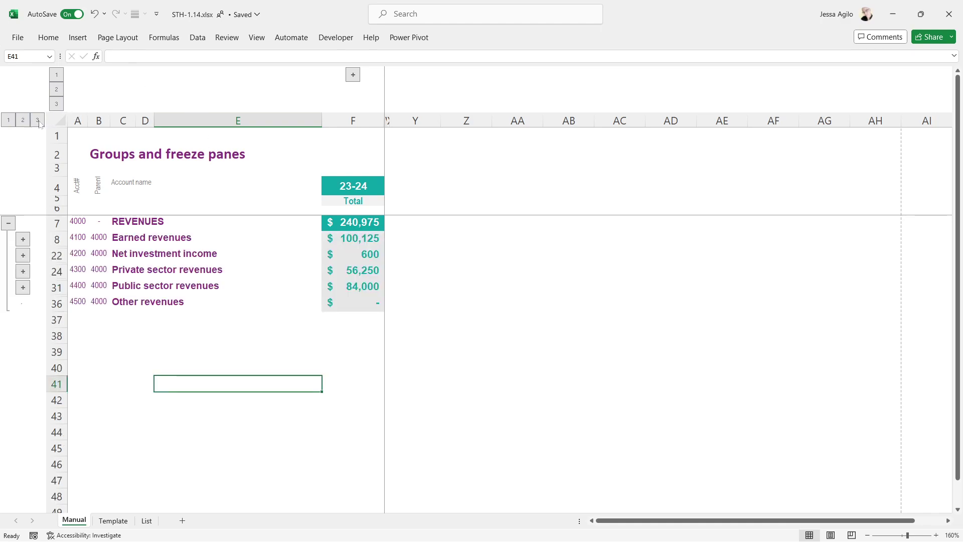